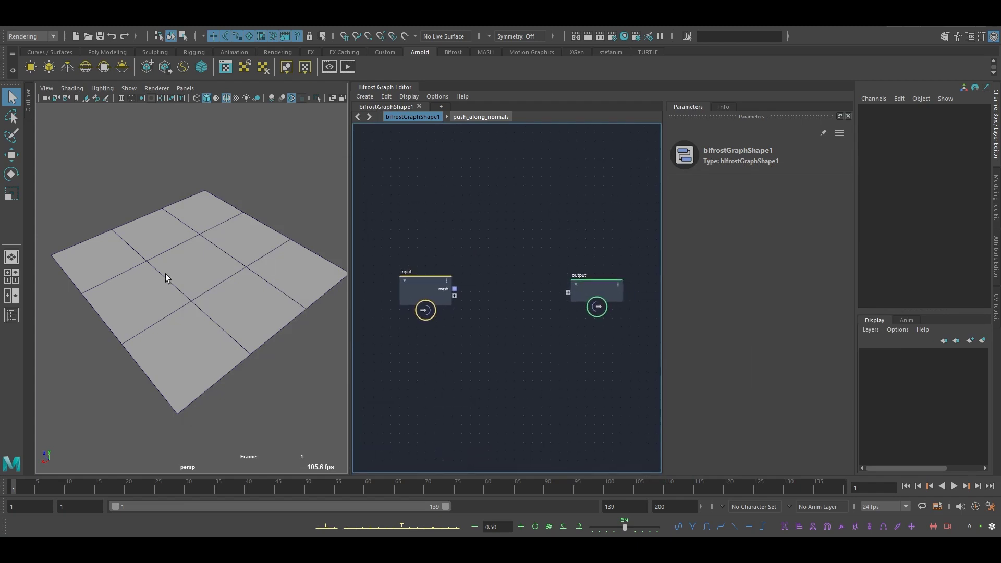
Switch from Maya to the Google Sheets spreadsheet and examine the point positions listed in B1:B9.
alt+drag(165, 274, 219, 246)
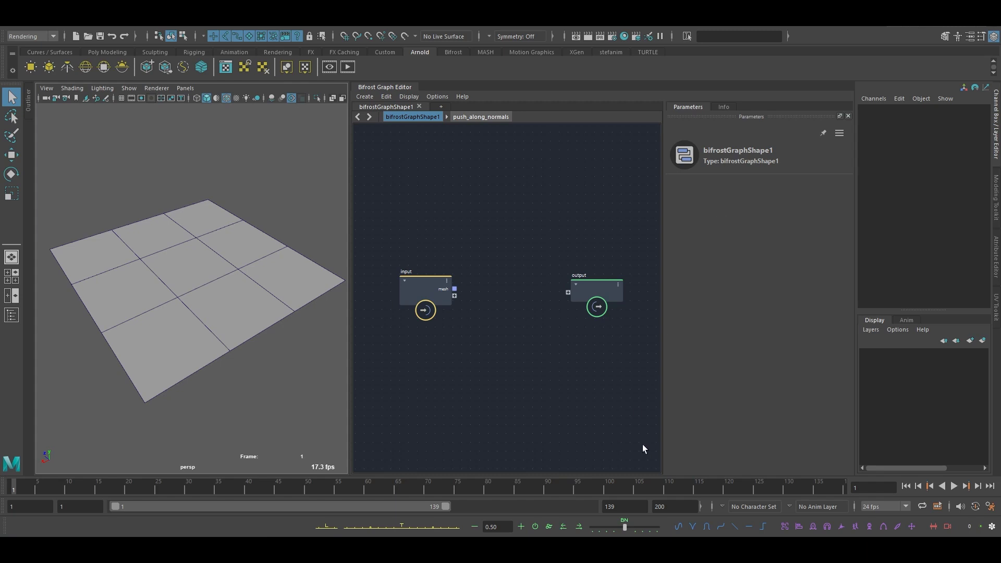
middle_drag(468, 255, 479, 242)
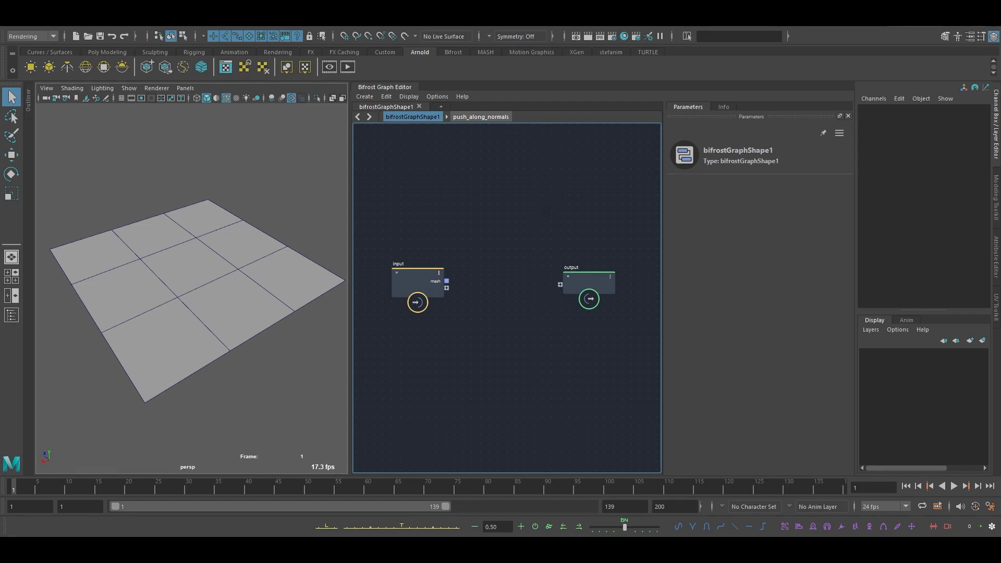
key(alt+Tab)
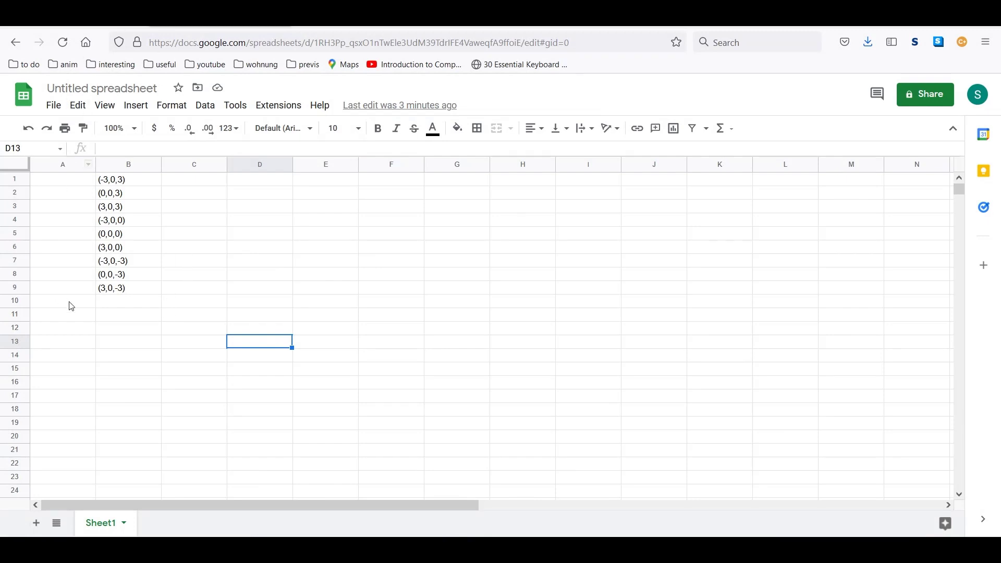
click(105, 307)
drag(125, 181, 134, 289)
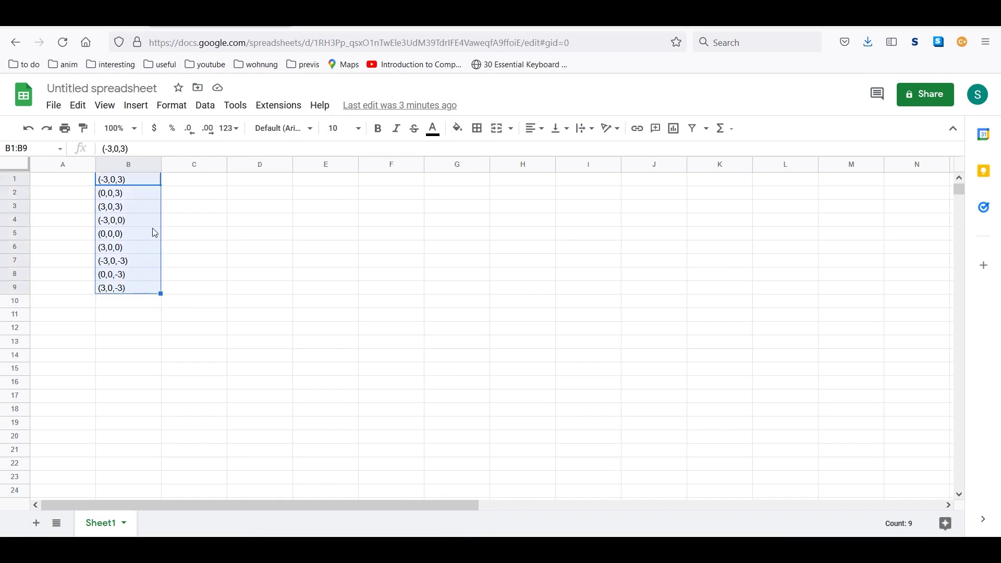
click(170, 207)
drag(127, 180, 130, 298)
click(131, 341)
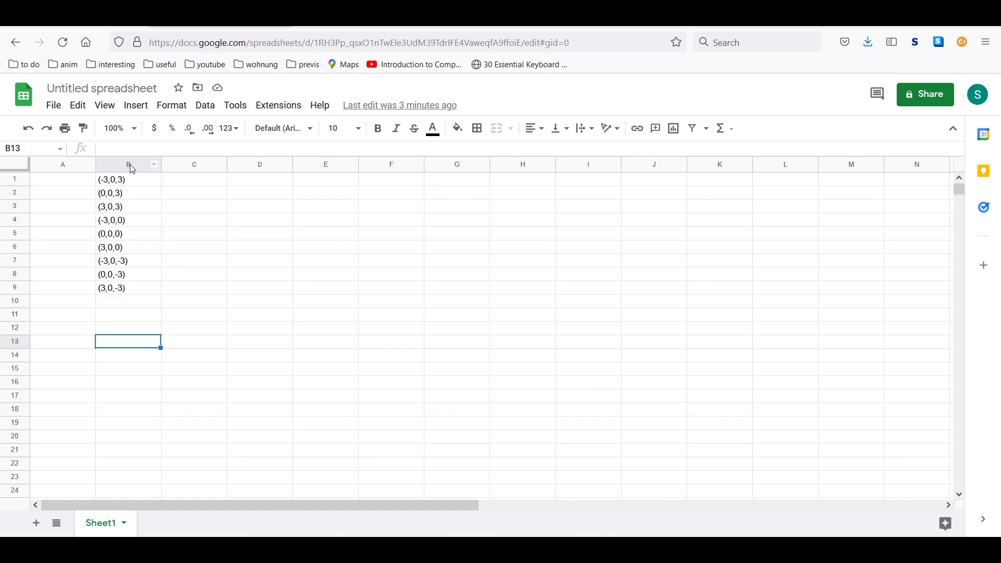
click(135, 181)
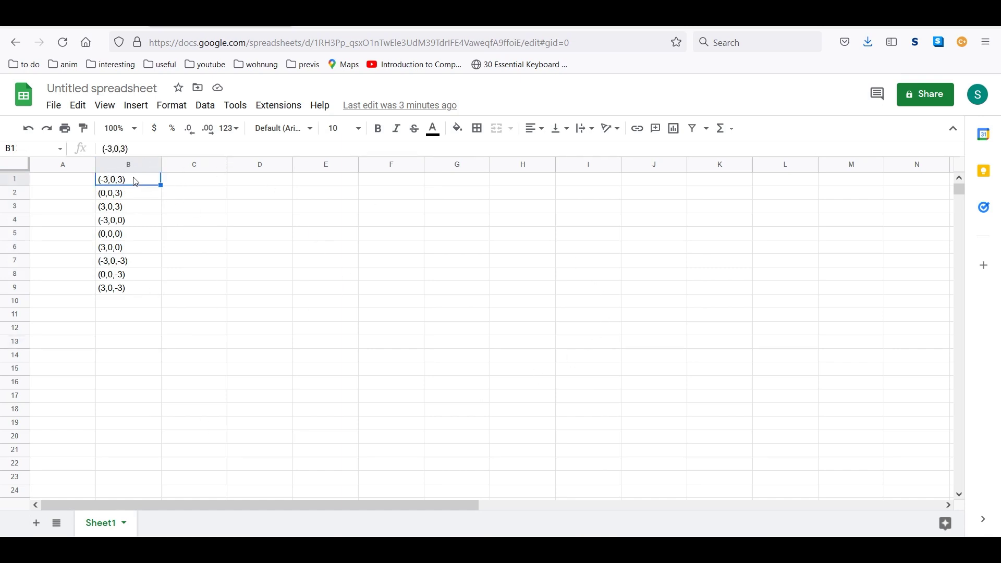
click(130, 286)
click(308, 265)
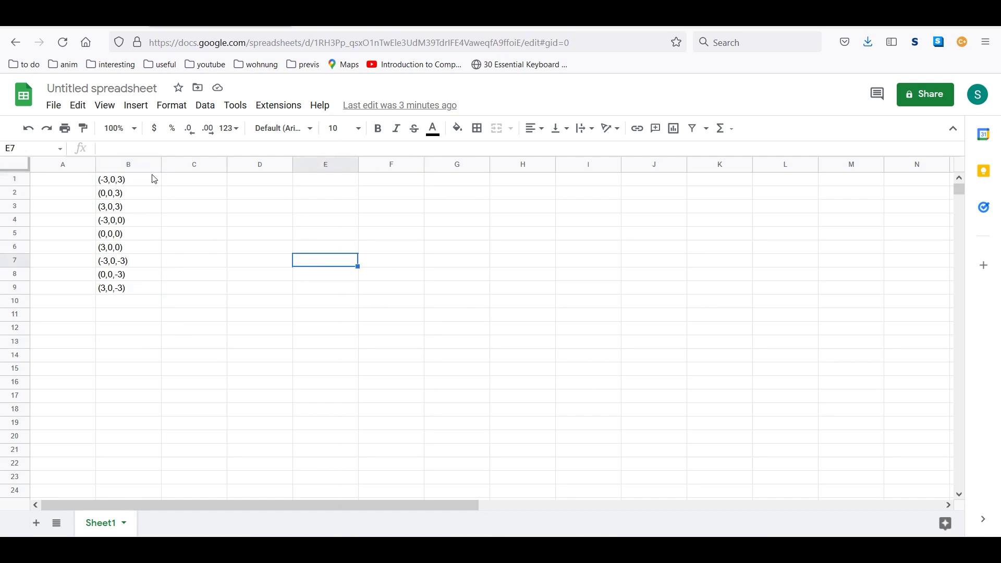
drag(127, 186, 112, 292)
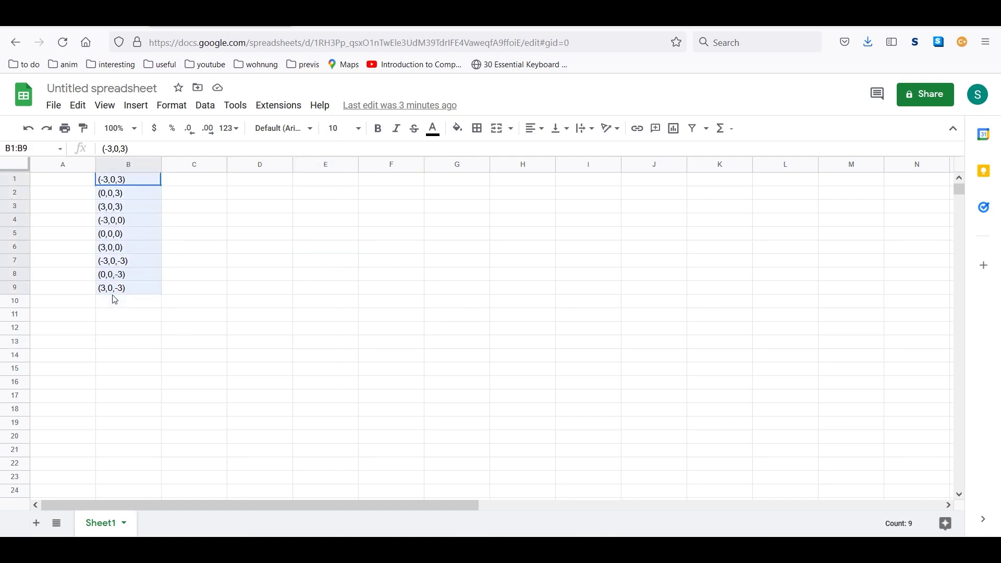
click(124, 343)
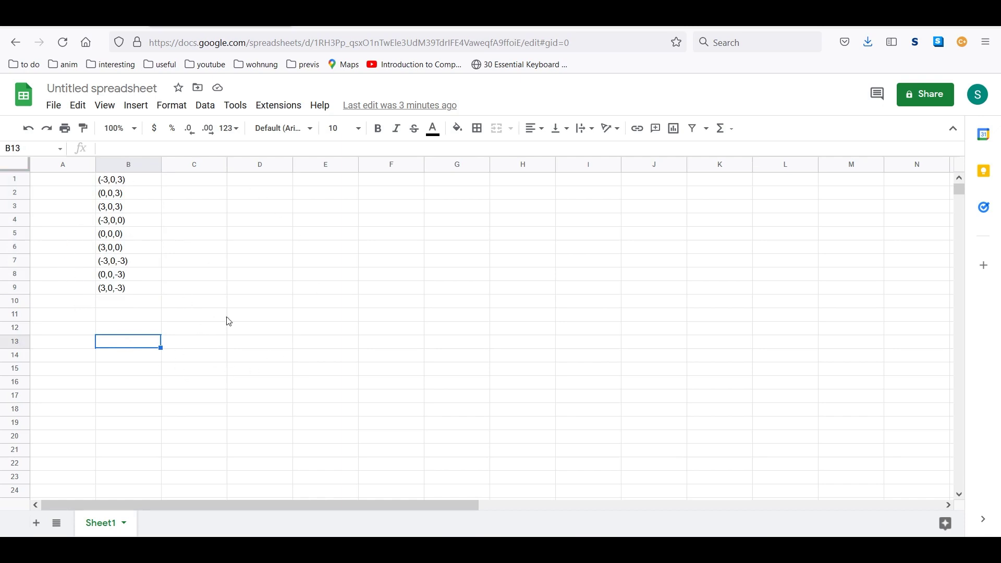
click(121, 223)
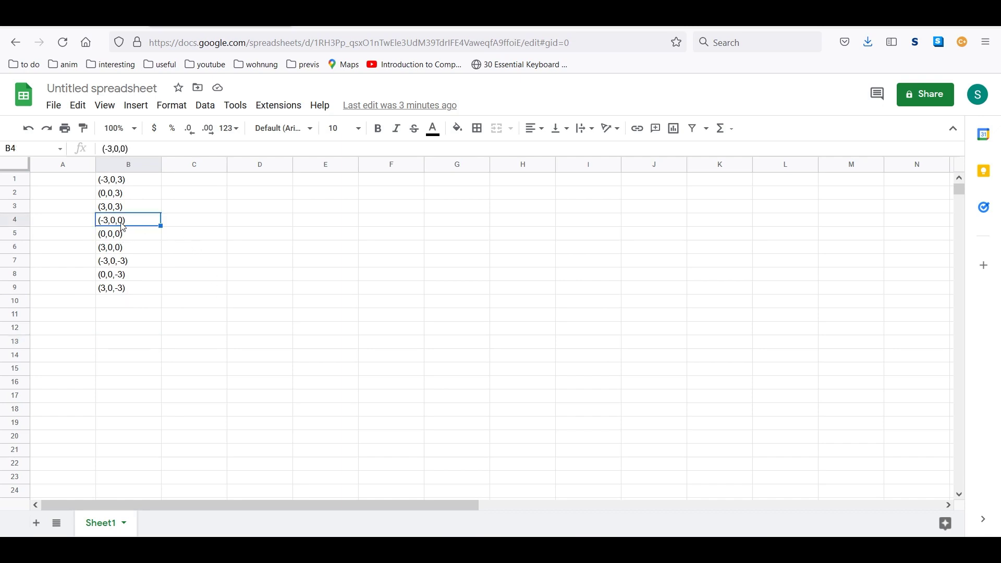
click(208, 290)
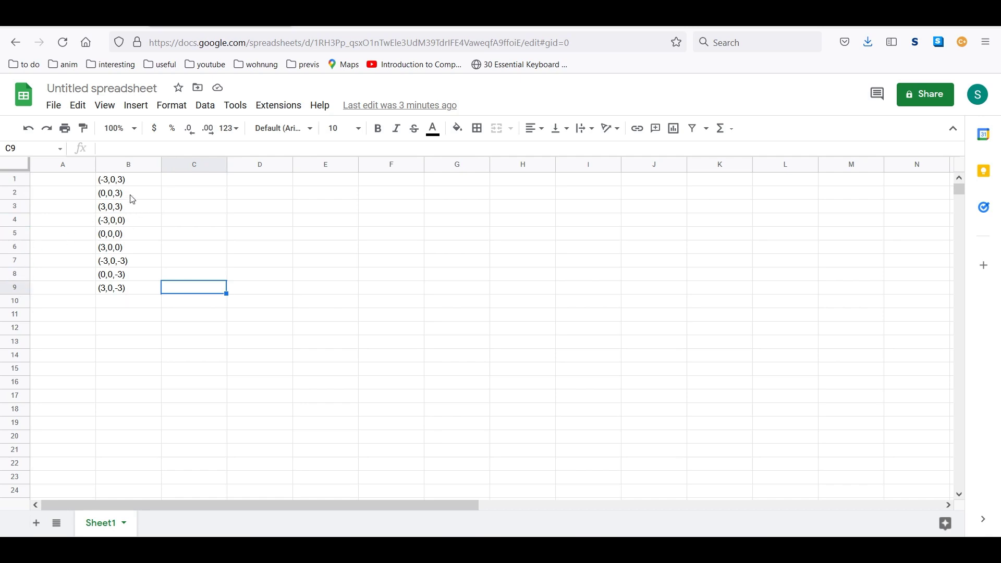
drag(128, 180, 126, 295)
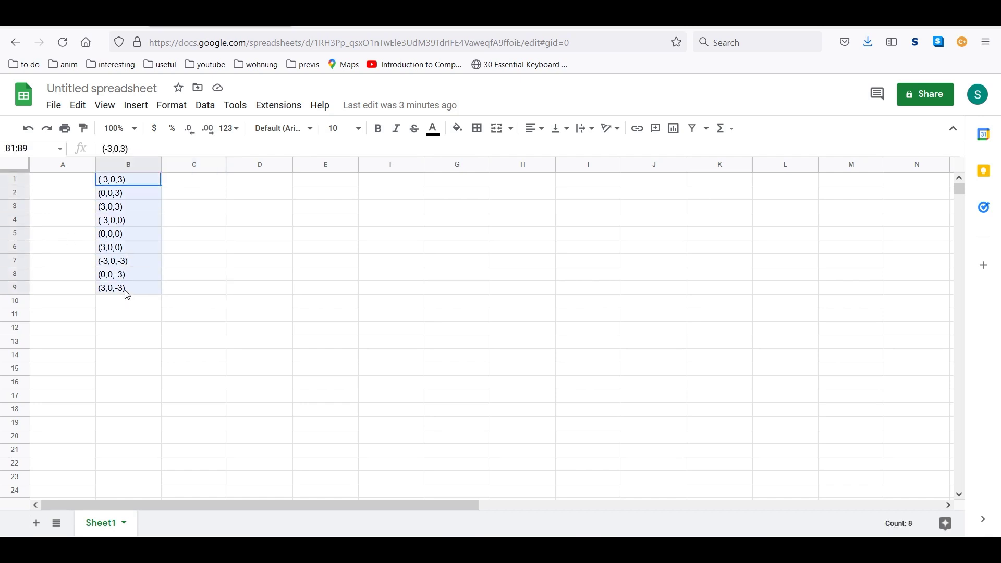
click(242, 306)
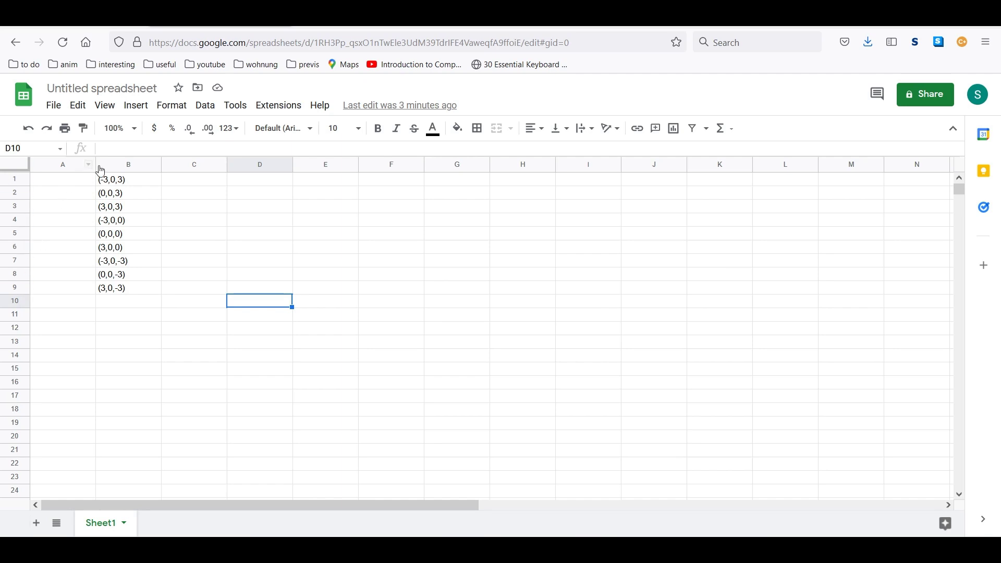
Number the listed point positions from 0 to 8 in cells A1:A9.
text(s)
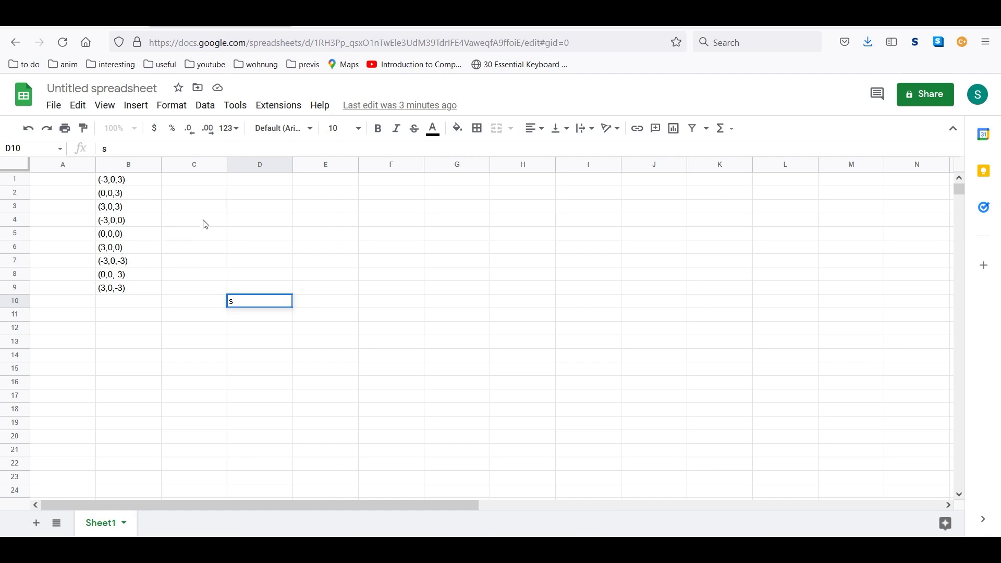
click(78, 185)
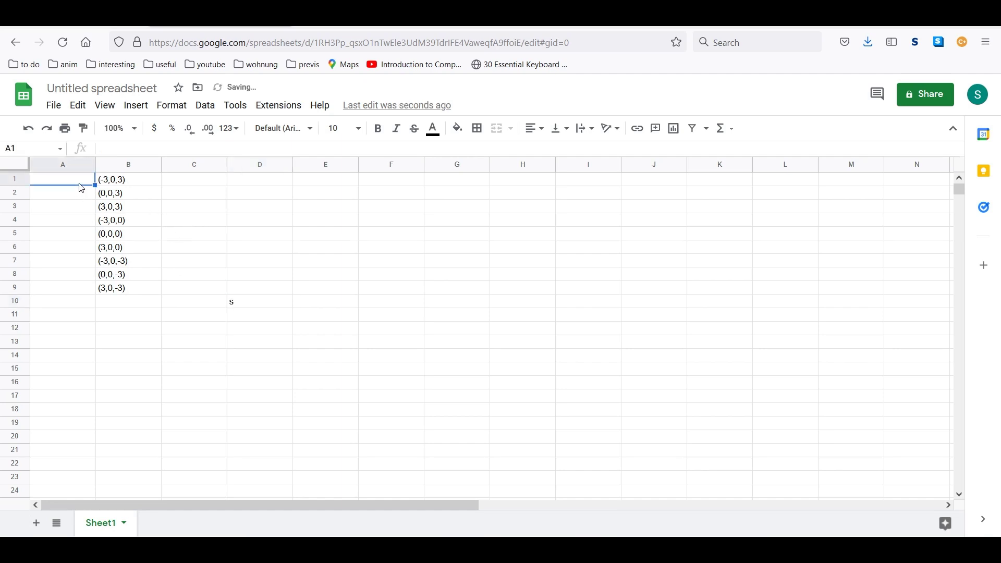
text(0)
key(Return)
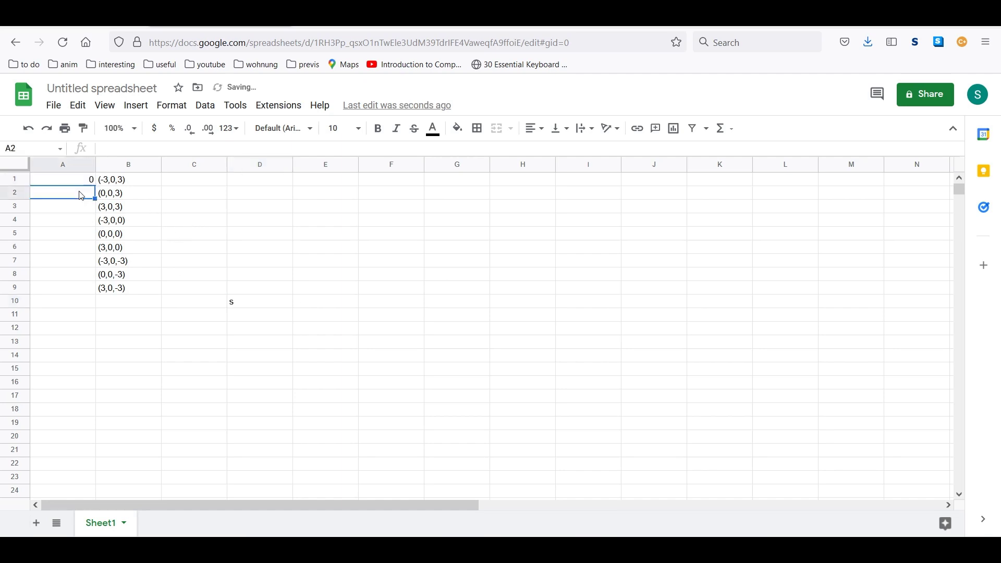
text(1)
key(Return)
drag(89, 183, 85, 284)
click(186, 193)
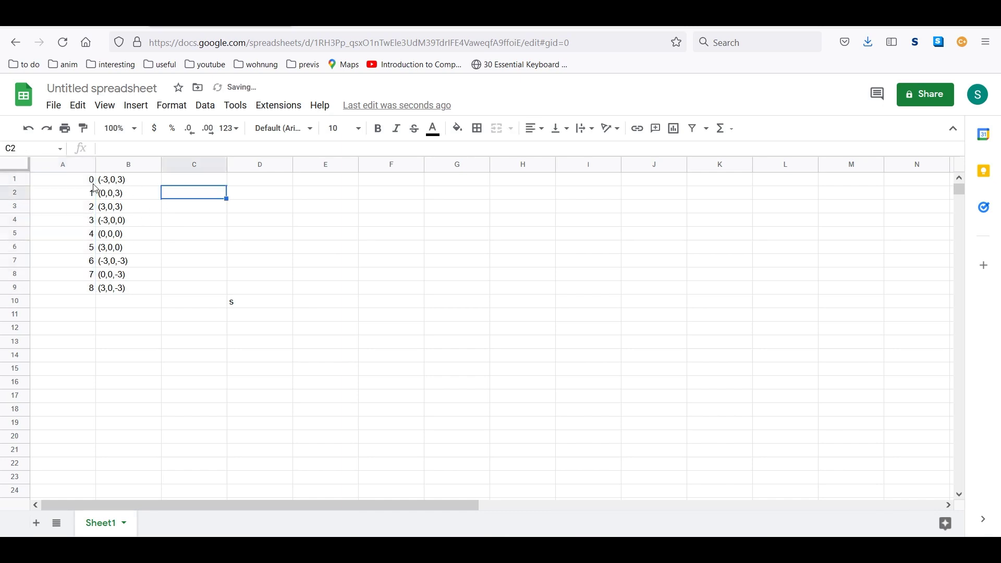
Make the index numbers in A1:A9 bold and centre them horizontally.
click(99, 183)
click(91, 183)
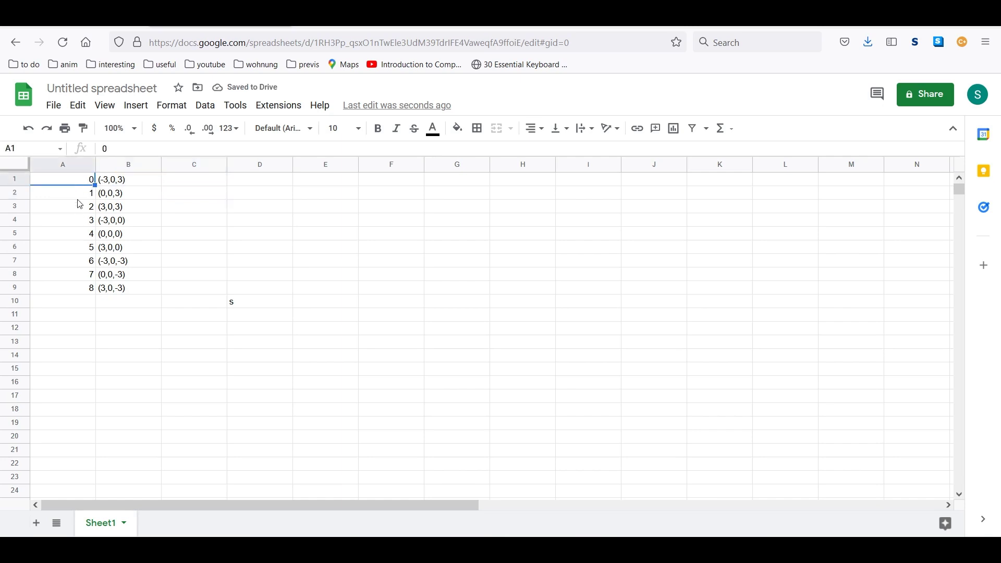
drag(85, 180, 82, 288)
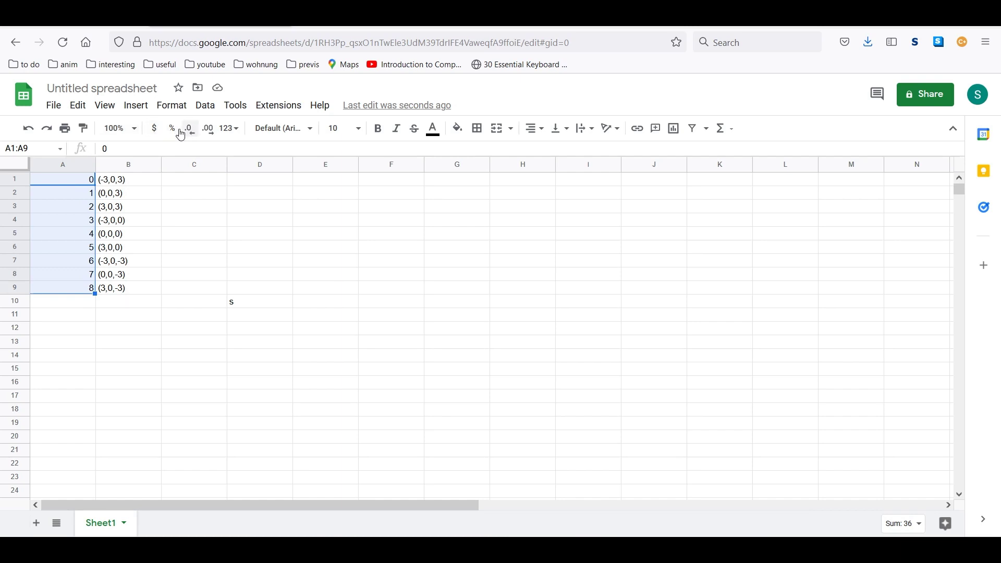
click(378, 129)
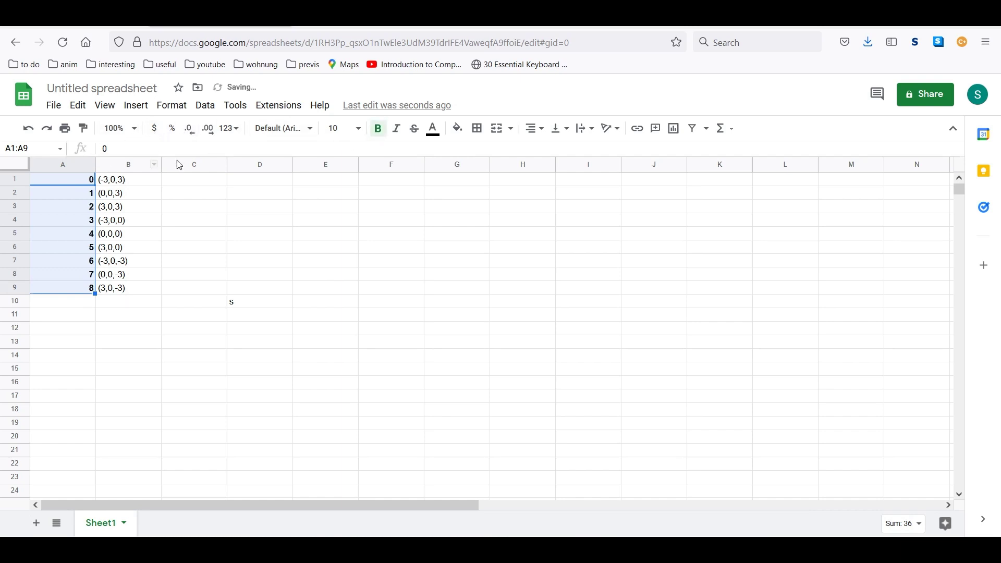
click(532, 129)
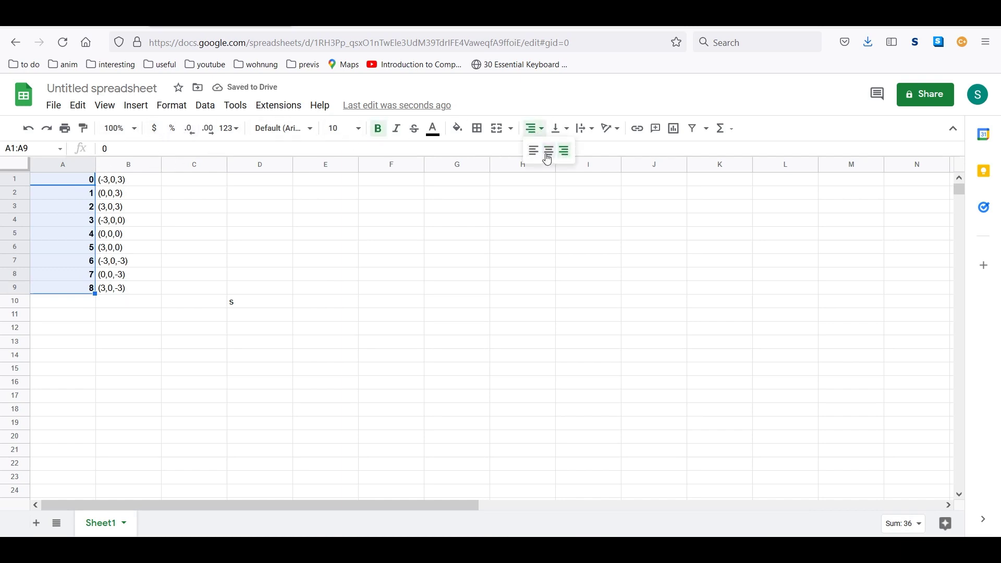
click(548, 151)
click(252, 246)
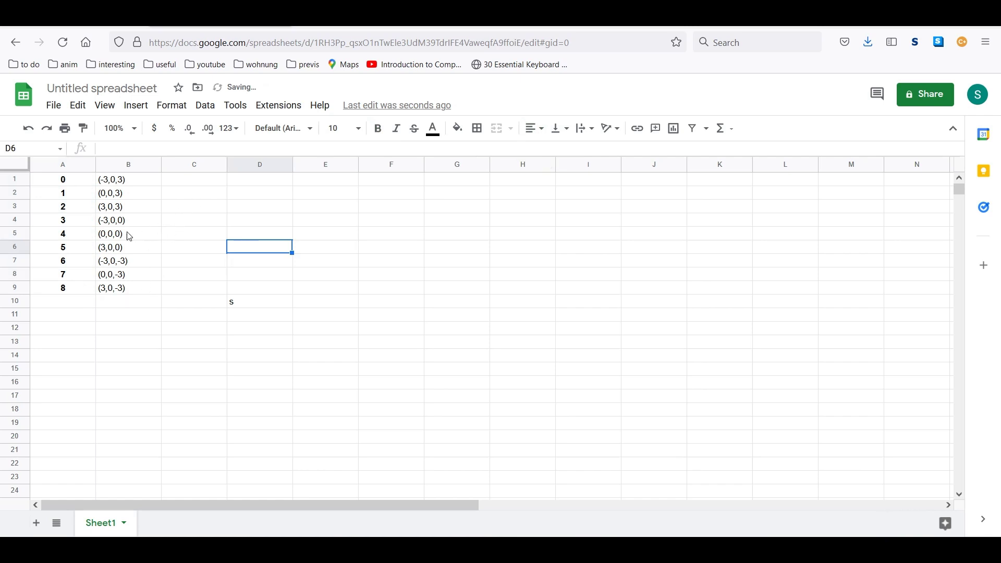
Check how index 4 in column A pairs with its point position in column B.
click(71, 225)
click(186, 248)
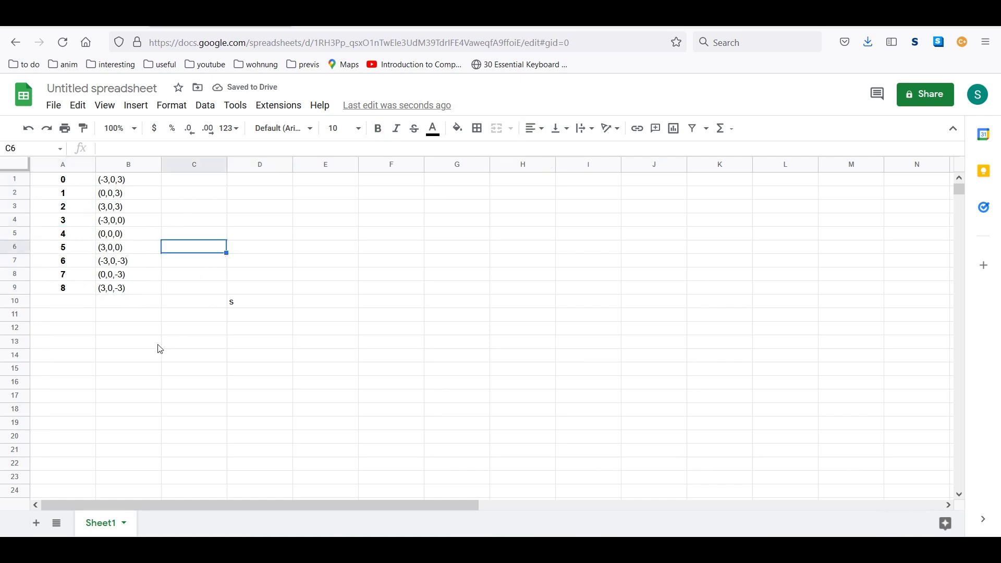
click(110, 235)
click(71, 237)
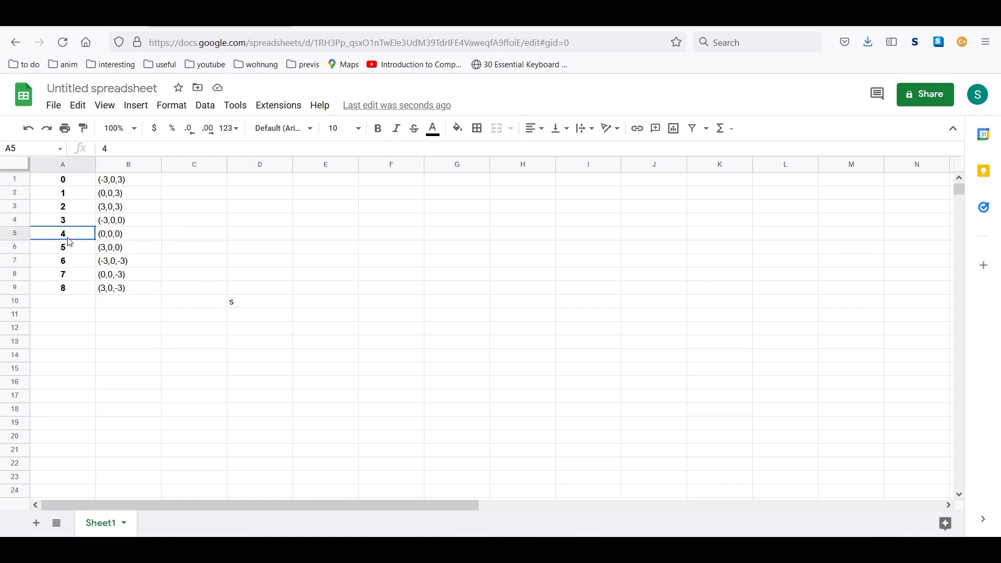
click(113, 237)
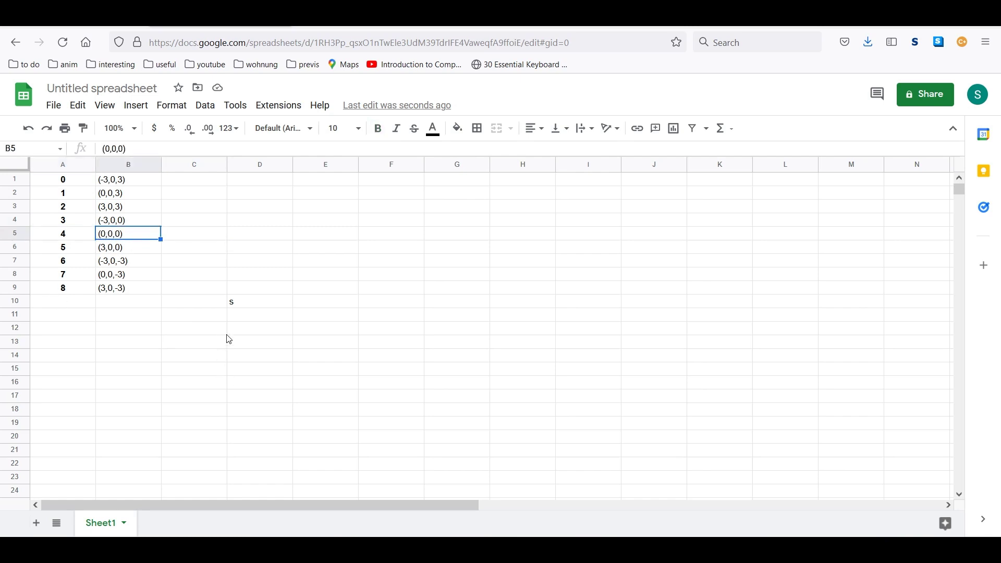
Clear the stray "s" from cell D10.
click(239, 305)
key(Delete)
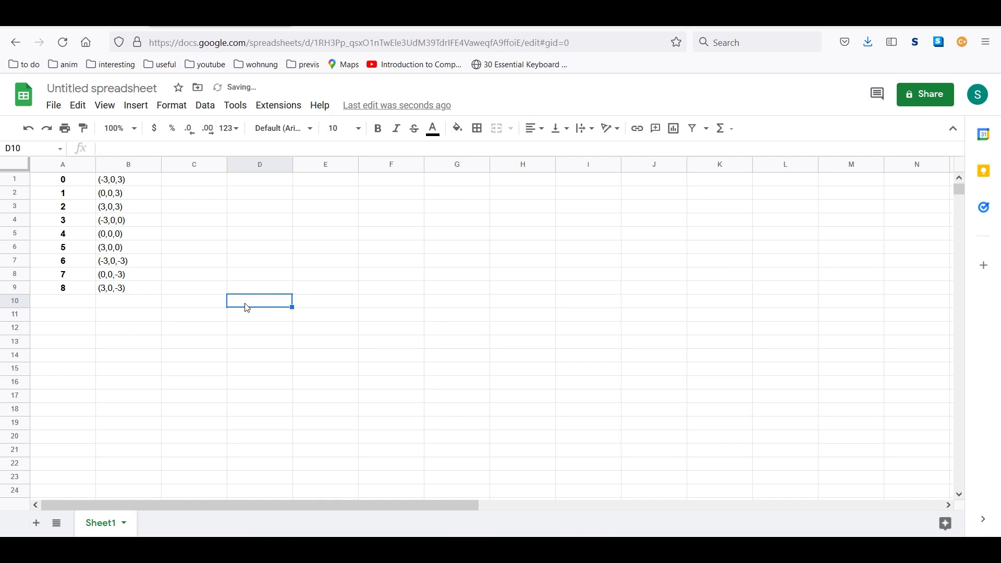
click(244, 328)
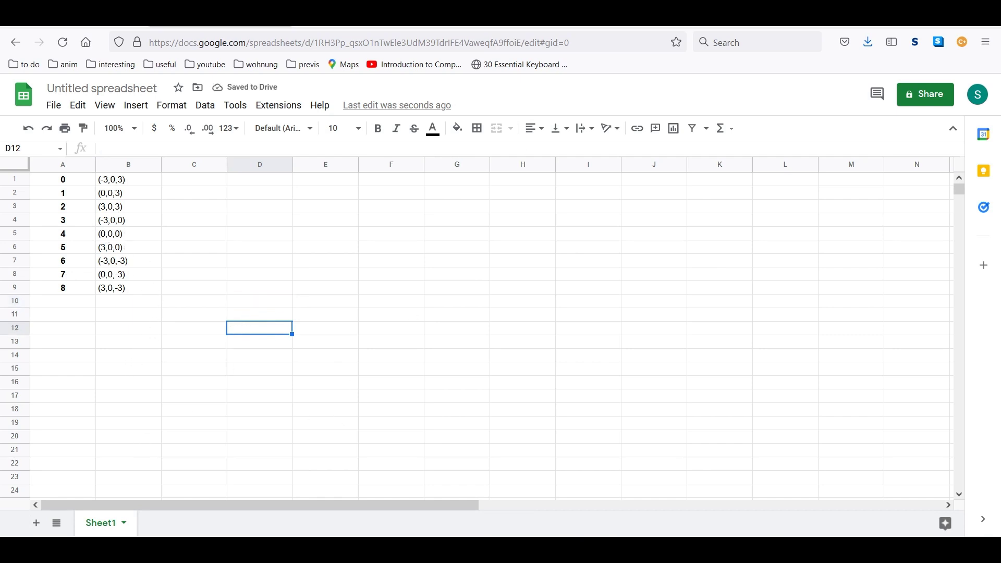
Shrink the spreadsheet window to sit over Maya and compare the plane in the viewport with the point list.
double_click(523, 27)
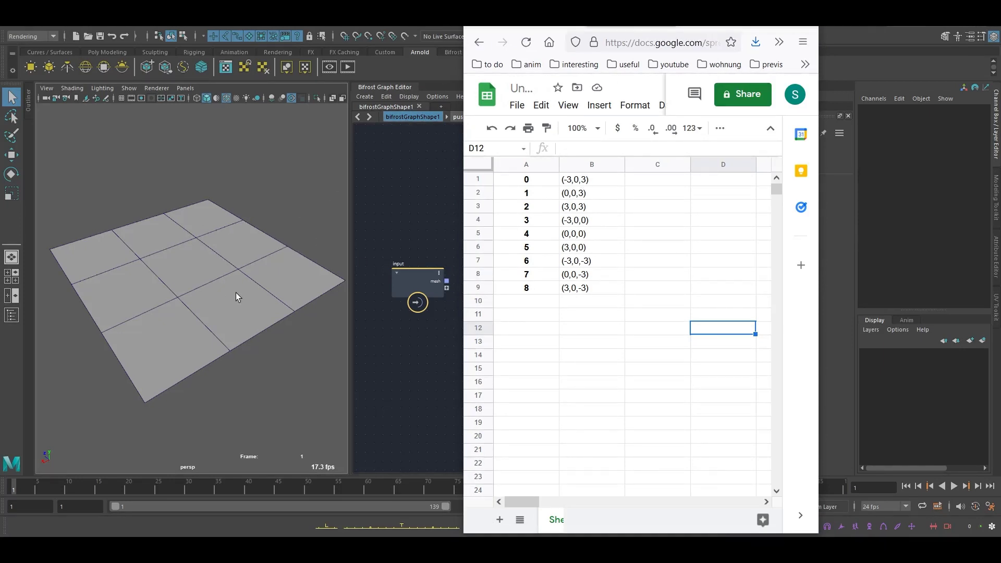
click(215, 255)
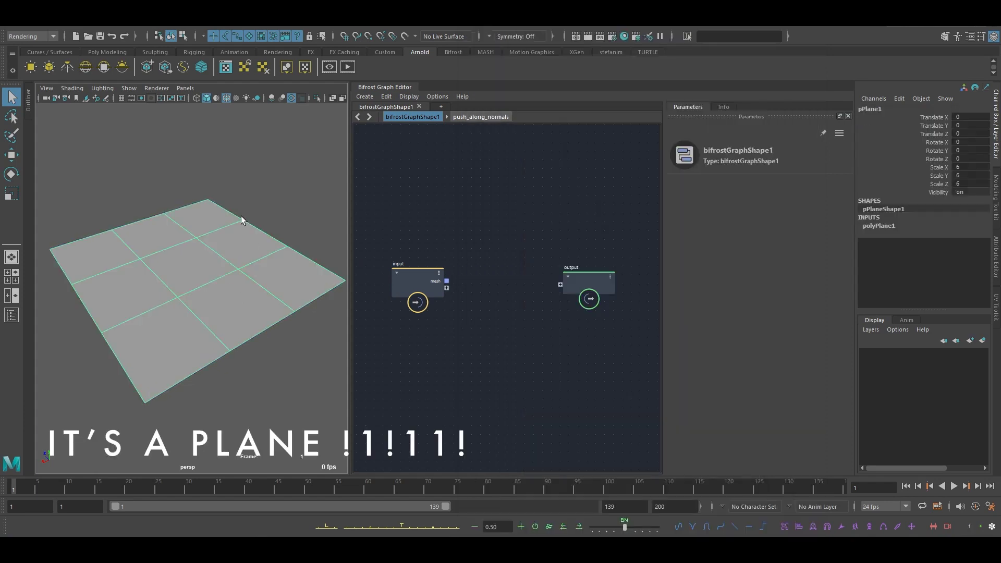
click(223, 292)
click(110, 51)
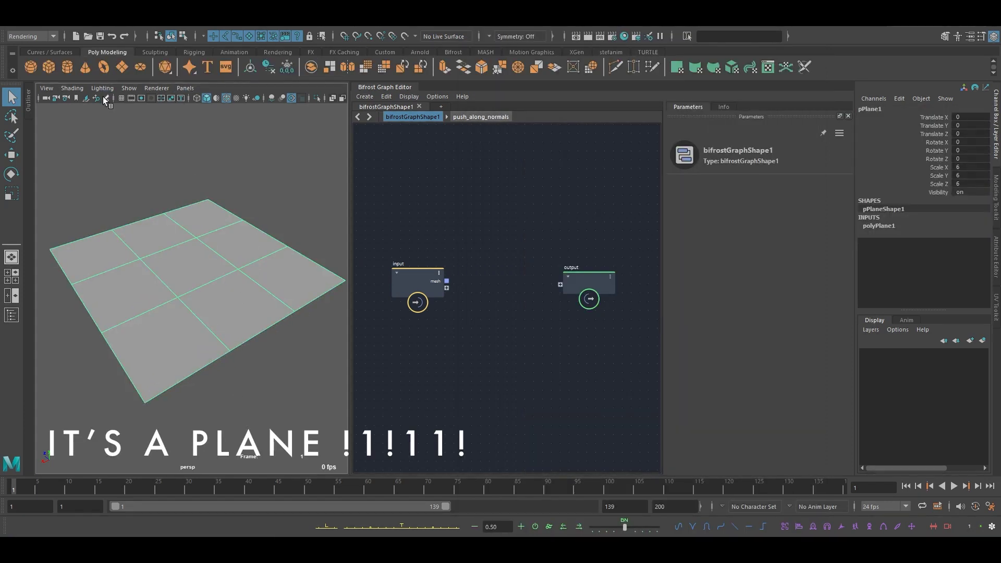
click(203, 155)
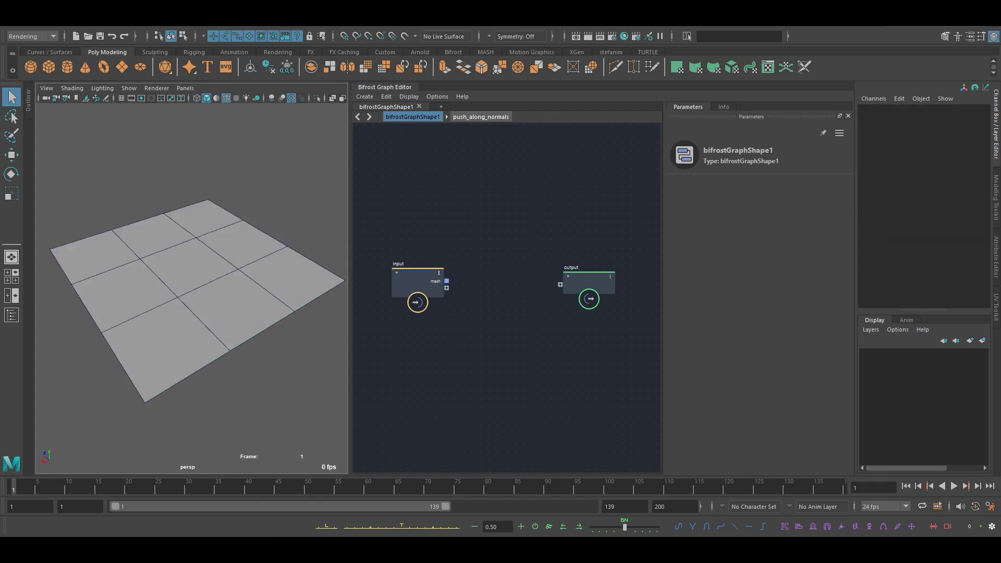
key(alt+Tab)
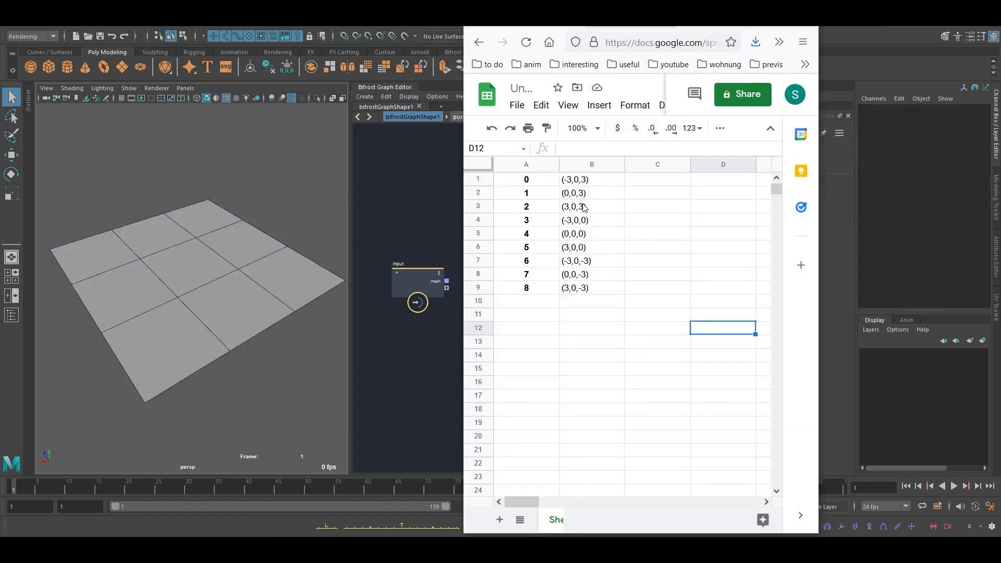
click(403, 175)
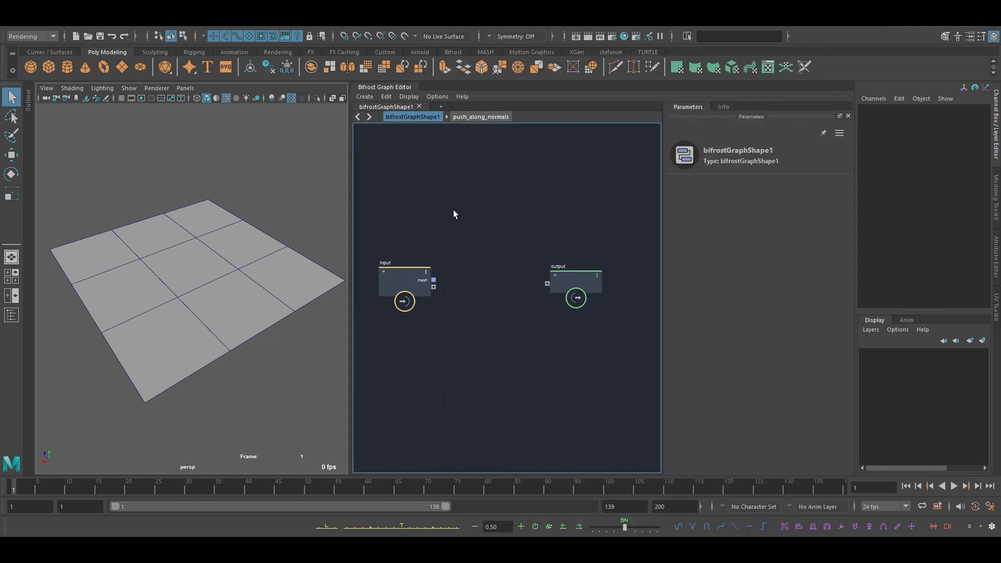
key(Tab)
text(gpp)
click(427, 220)
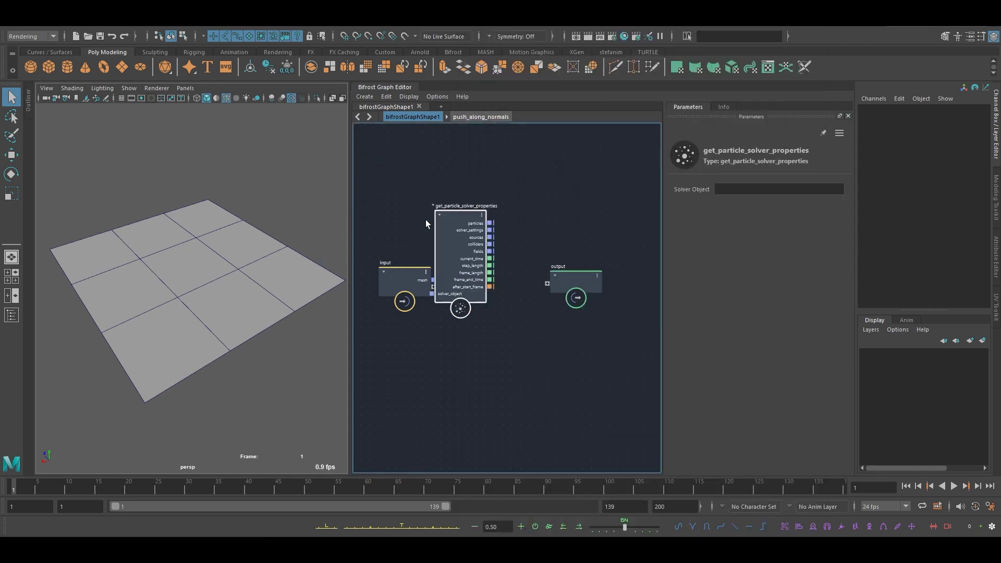
key(Delete)
Add a get_point_position node inside push_along_normals and feed the input node's mesh into its geometry port.
key(Tab)
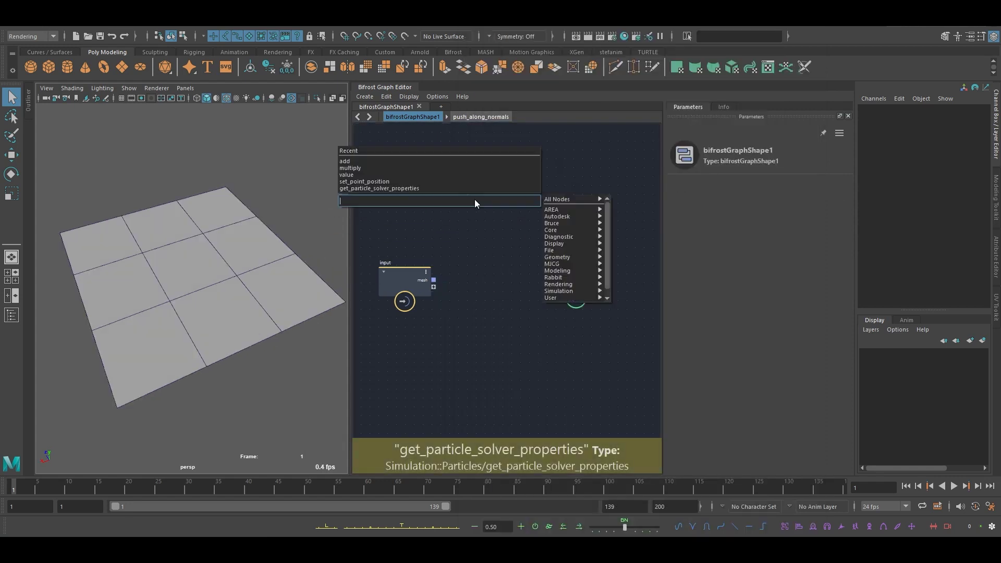
text(gpl)
text(pp)
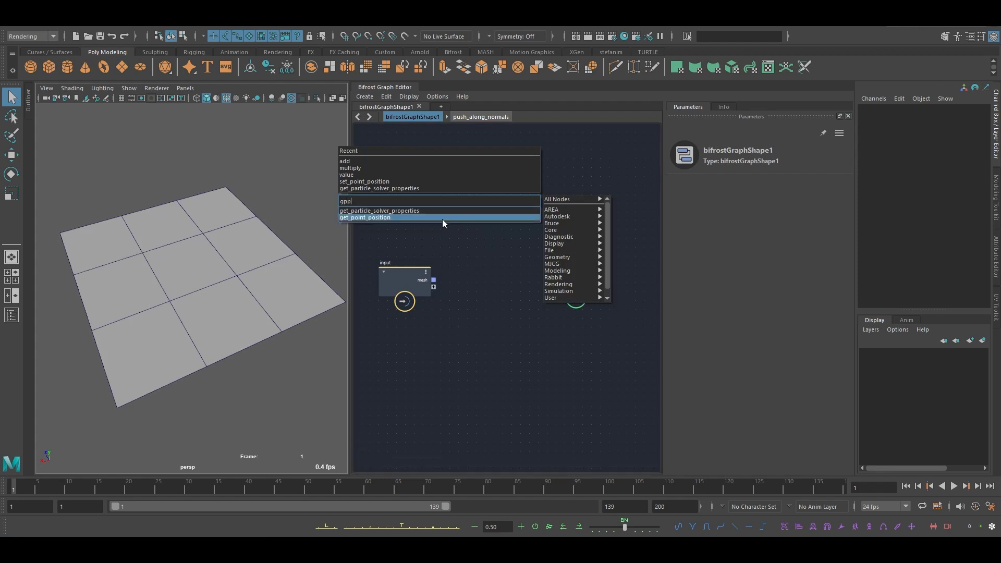
click(443, 219)
drag(466, 215, 460, 267)
drag(558, 267, 506, 327)
Inspect the data type of get_point_position's point_position output and relate it to the point list in the spreadsheet.
scroll(513, 227, up, 5)
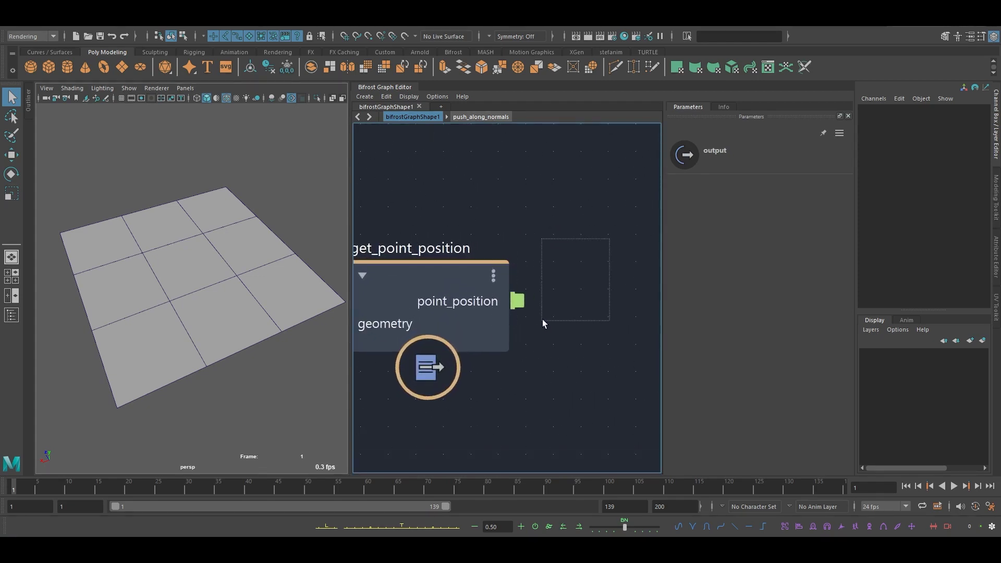
scroll(532, 245, down, 3)
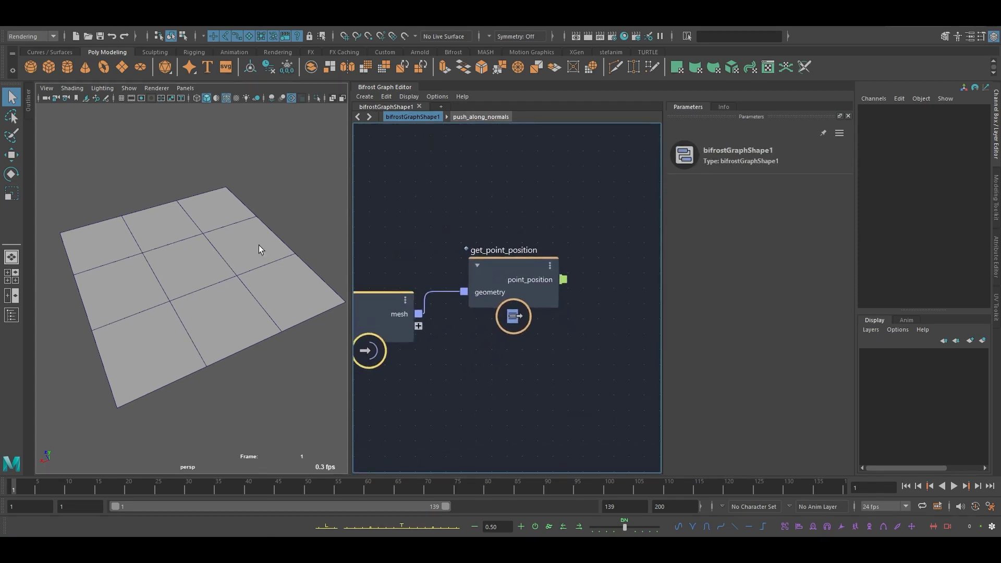
scroll(513, 292, up, 3)
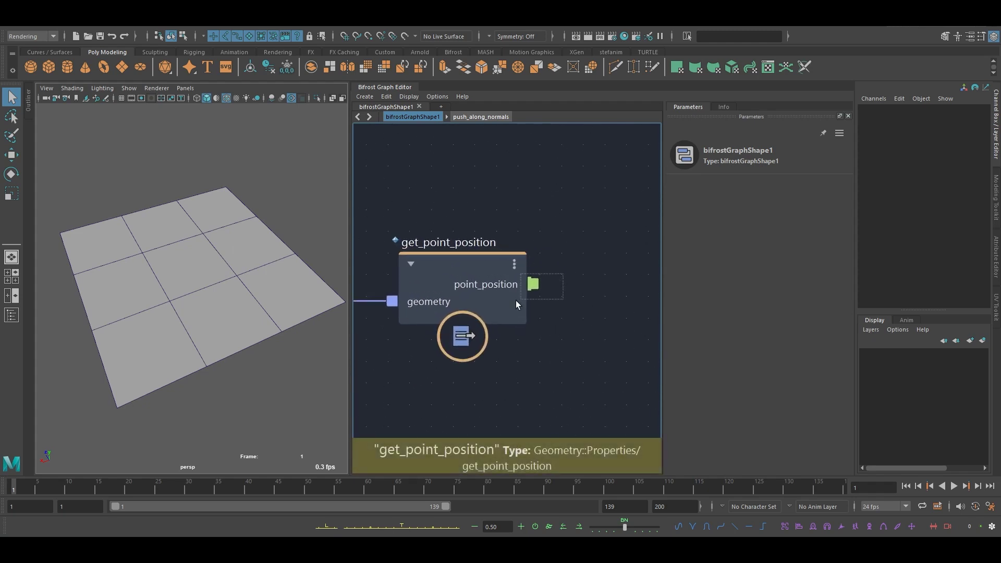
drag(513, 301, 509, 300)
mouse_move(538, 287)
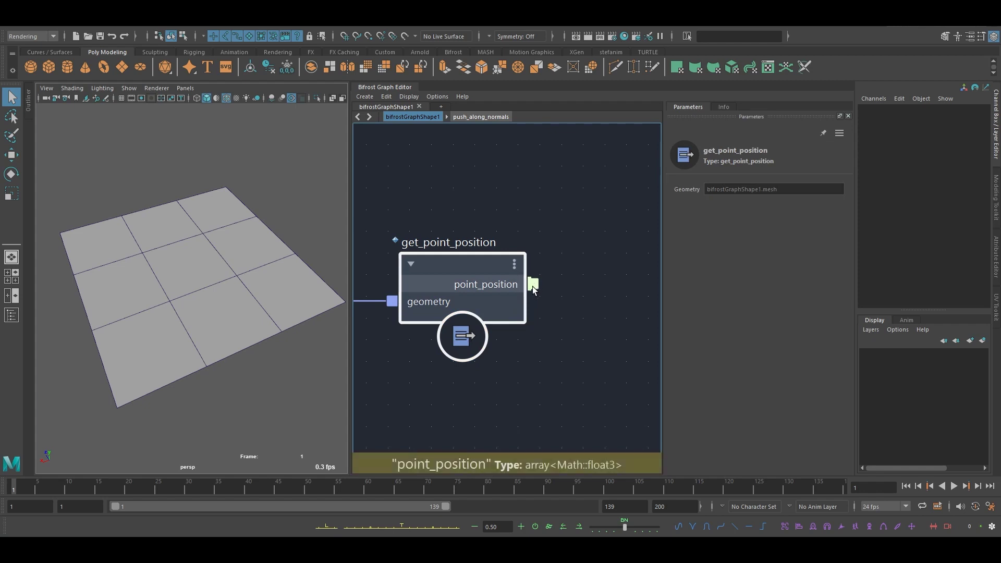
click(525, 220)
alt+middle_drag(445, 223, 505, 216)
drag(620, 245, 552, 337)
key(alt+Tab)
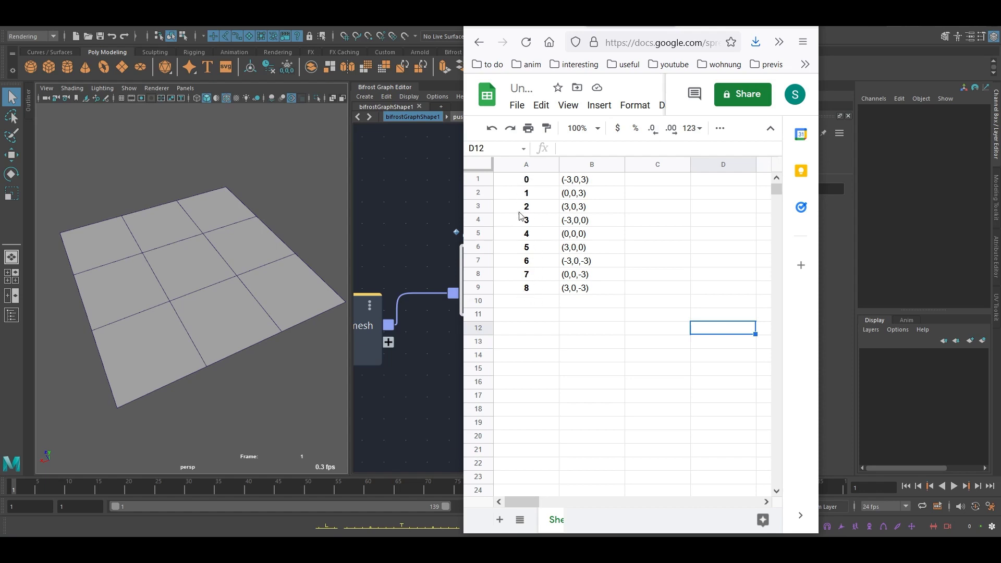
Return to Maya and display the vertex component IDs on the plane mesh.
click(265, 278)
click(242, 305)
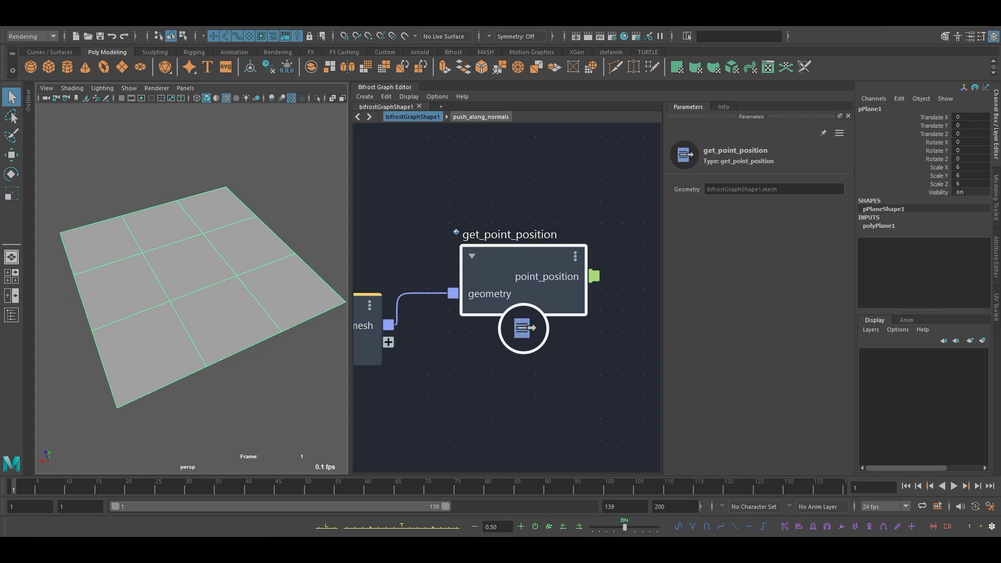
click(122, 27)
mouse_move(202, 156)
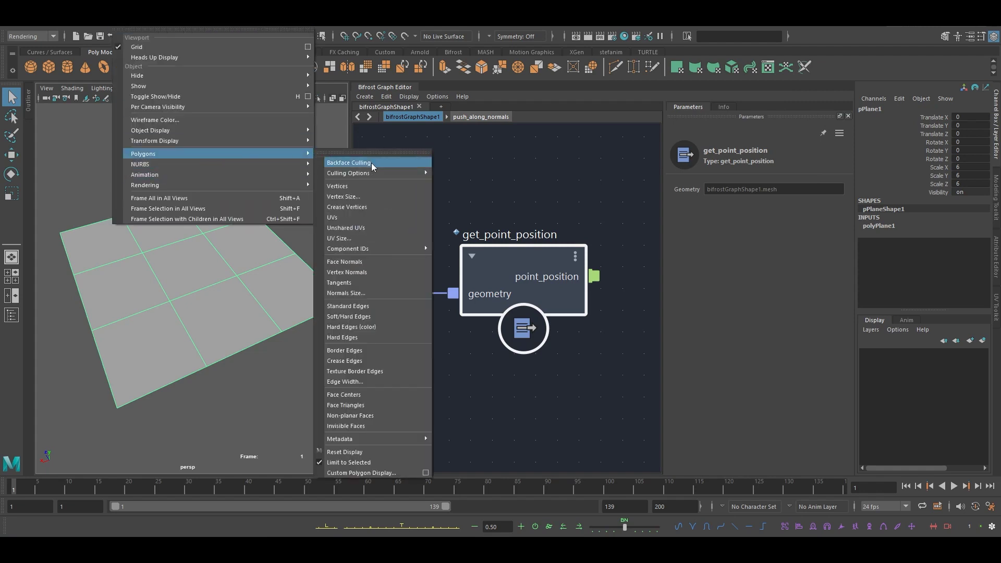
mouse_move(392, 248)
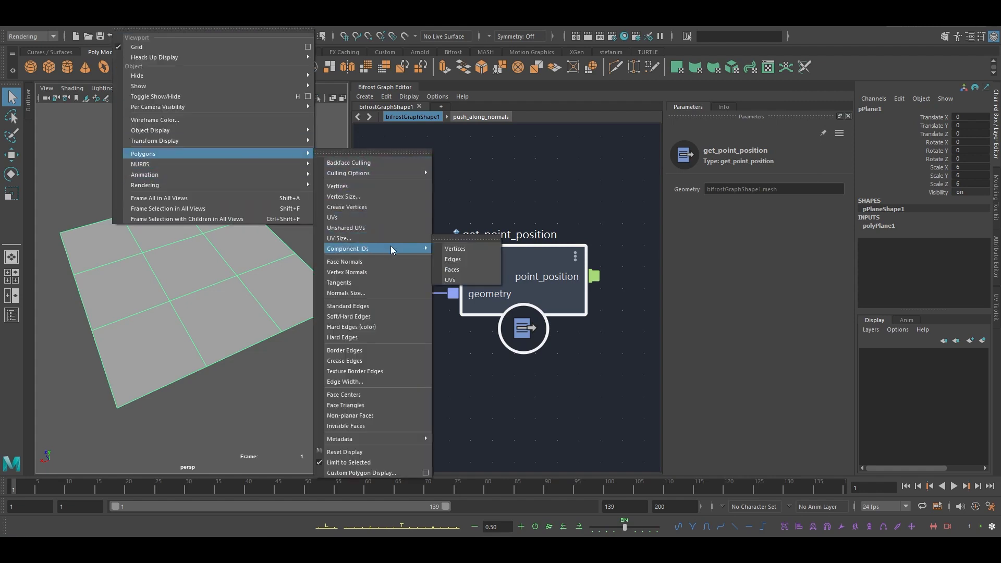
click(467, 249)
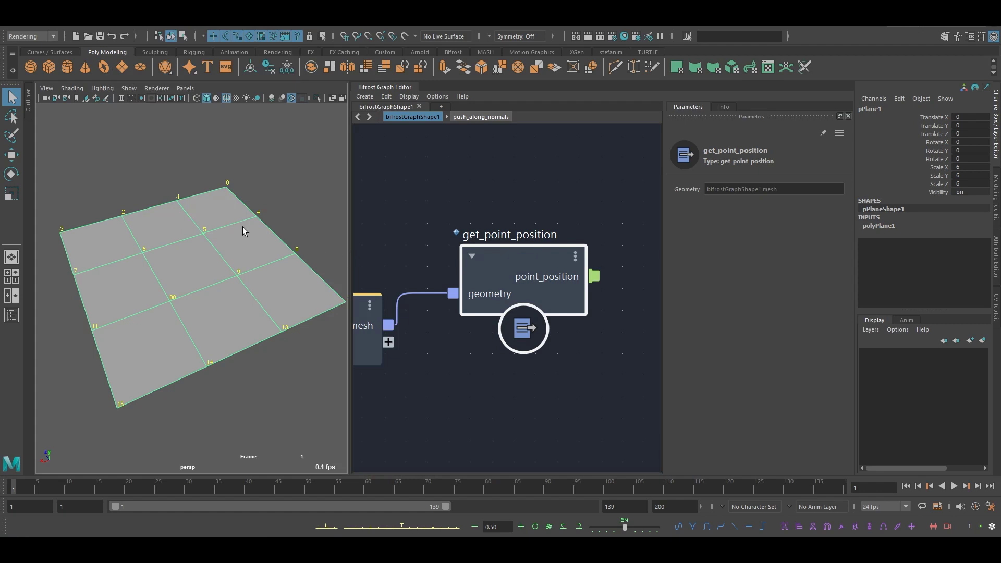
Show the viewport grid so the plane's vertices can be read against it and the spreadsheet's point positions.
key(alt+Tab)
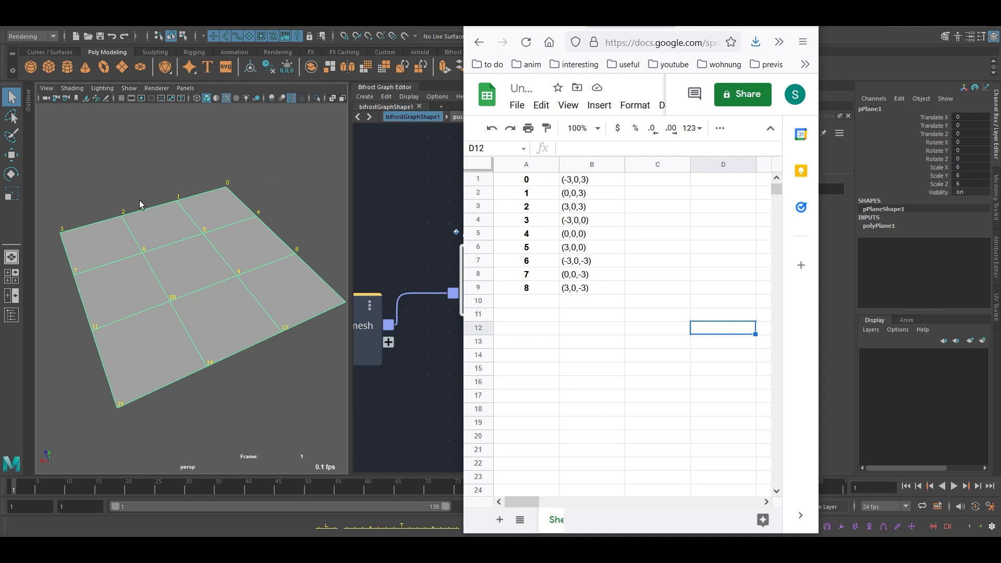
click(121, 98)
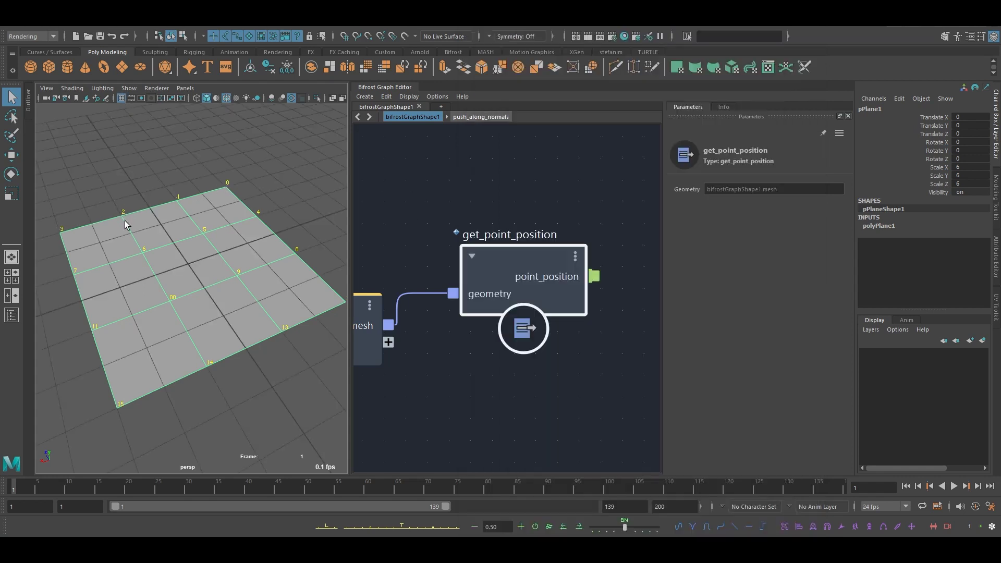
alt+drag(125, 224, 201, 255)
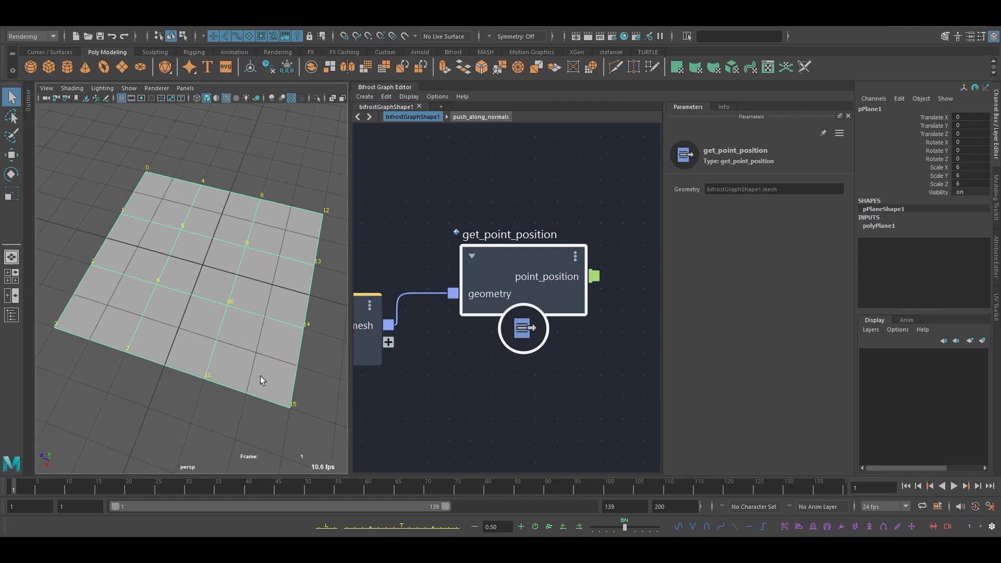
Compare the plane's vertex numbers in the viewport with the indexed point positions in the spreadsheet.
key(alt+Tab)
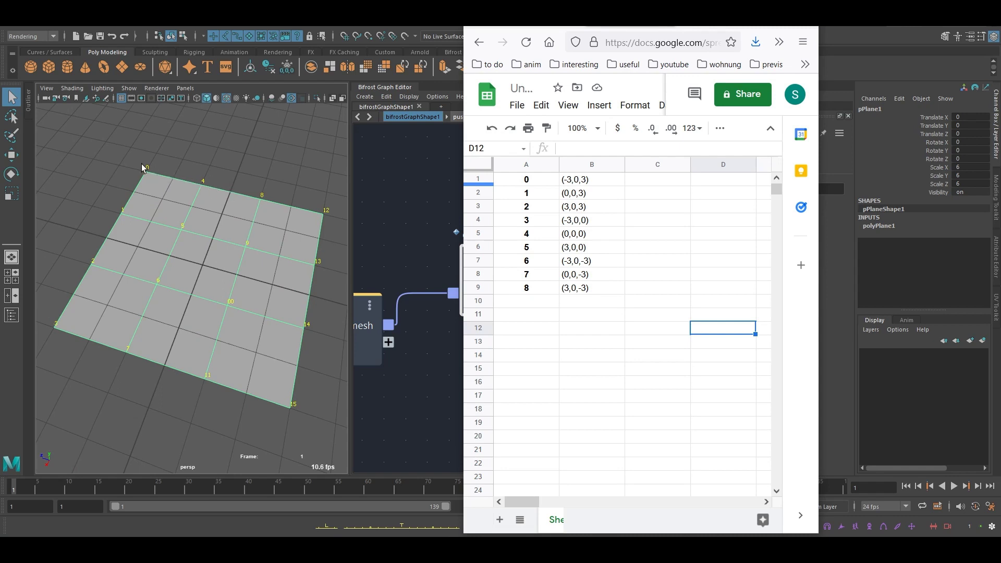
drag(135, 156, 158, 177)
click(180, 156)
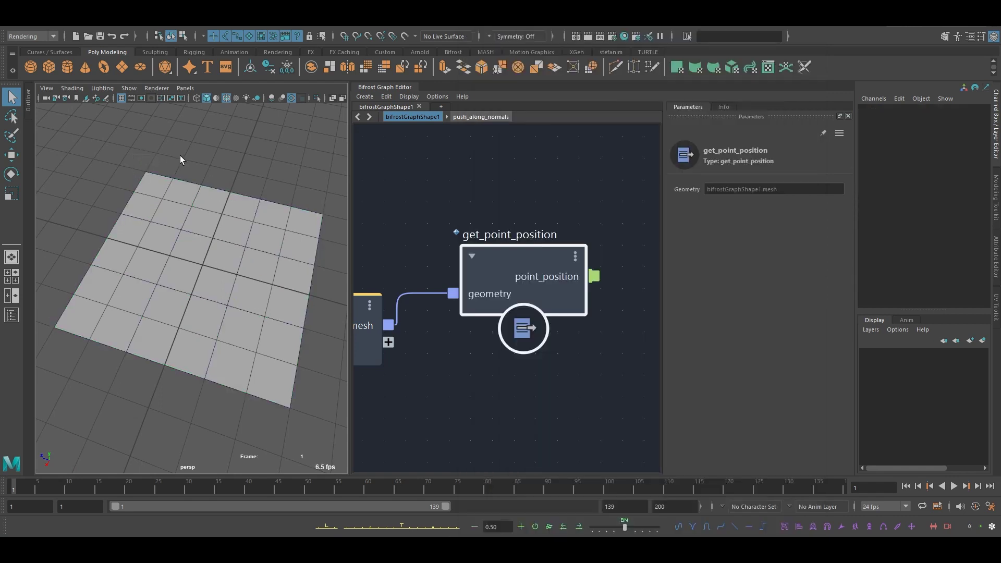
click(186, 201)
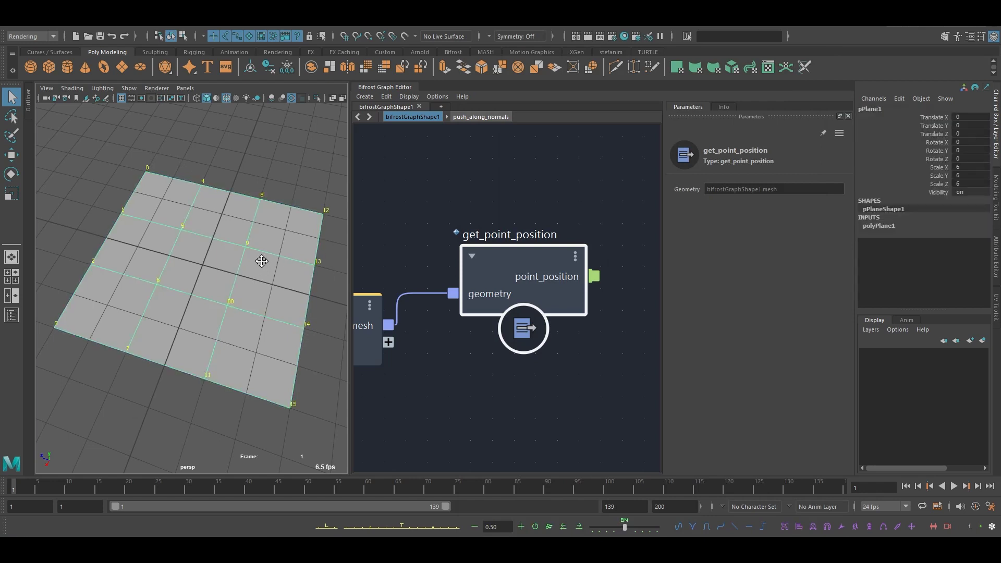
mouse_move(262, 261)
alt+mouse_down()
mouse_move(239, 255)
mouse_move(240, 235)
mouse_move(253, 245)
alt+mouse_up()
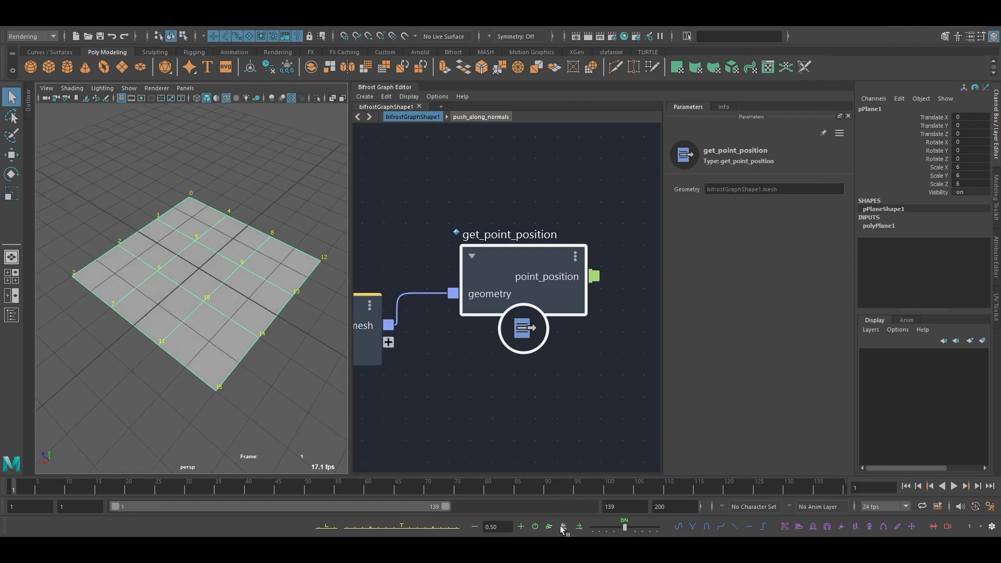
alt+middle_drag(518, 307, 529, 266)
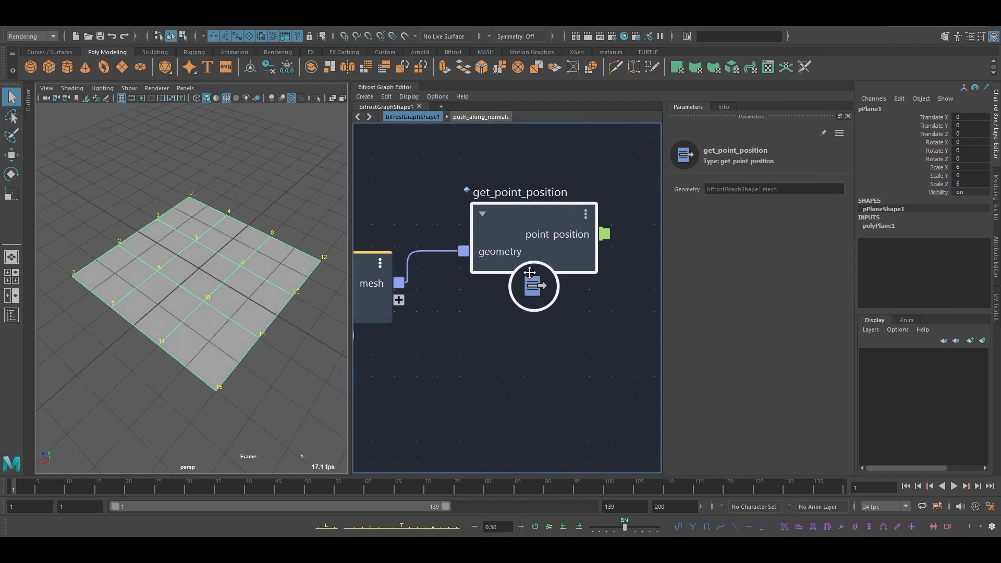
alt+right_drag(530, 264, 460, 261)
key(alt+Tab)
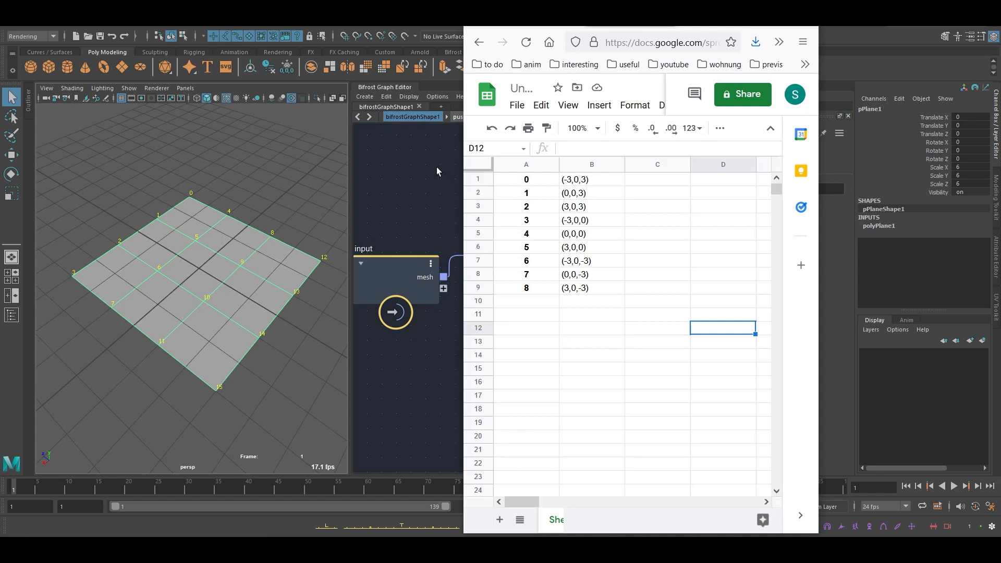
key(alt+Tab)
Add a get_point_normal node below get_point_position and feed the input node's mesh into its geometry port.
scroll(564, 277, down, 3)
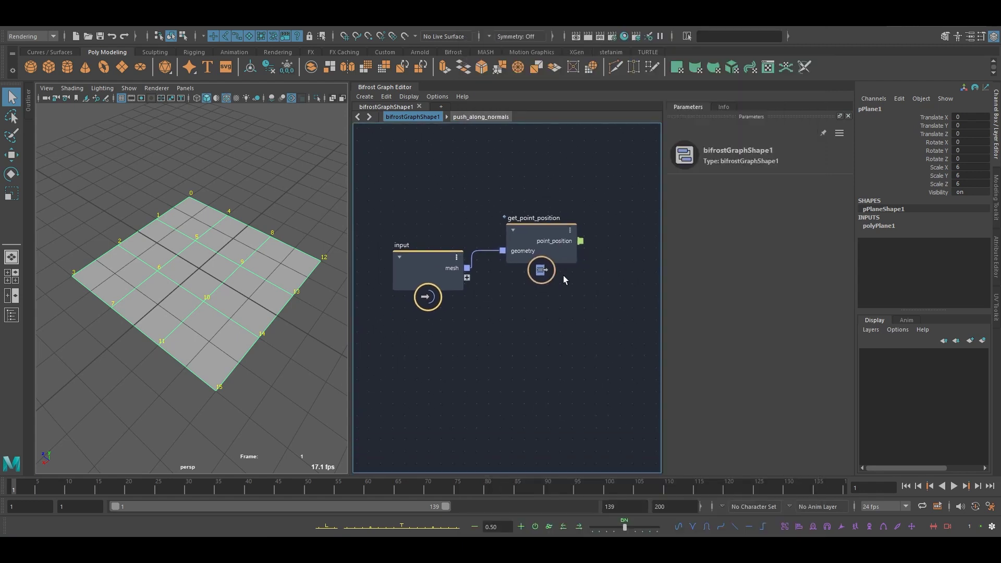
key(Tab)
click(542, 340)
mouse_move(534, 354)
alt+middle_down()
mouse_move(524, 352)
mouse_move(540, 359)
alt+middle_up()
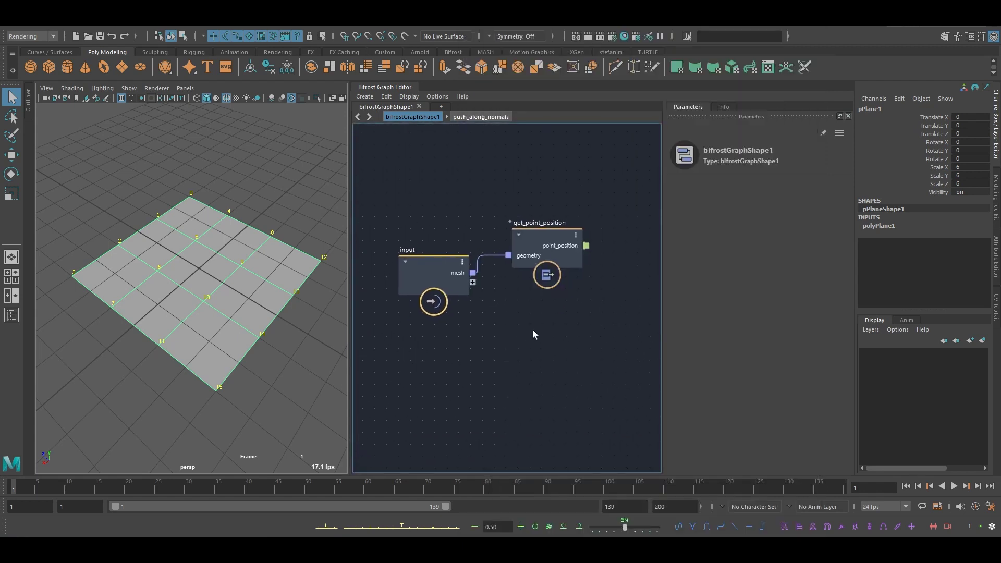
key(Tab)
text(gp)
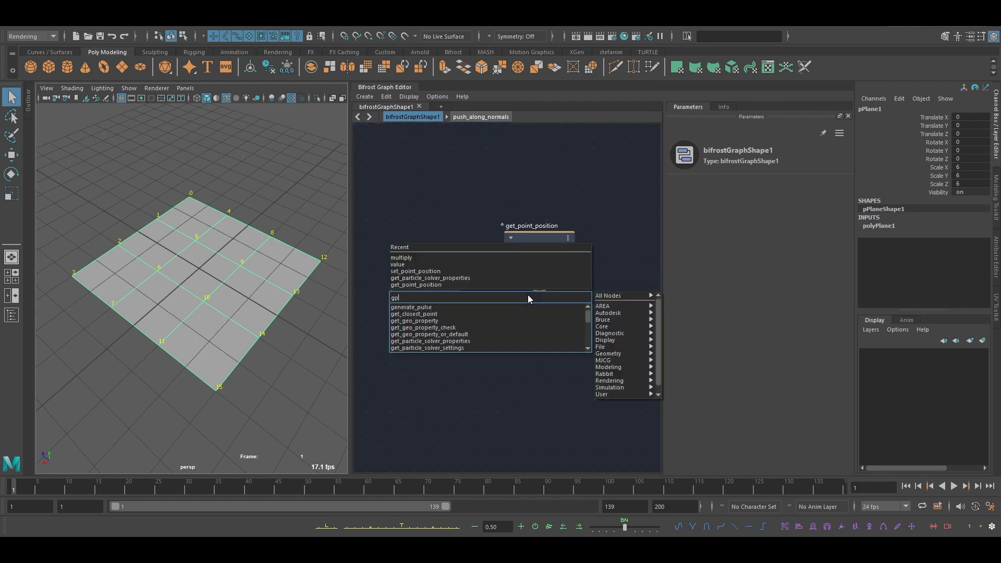
text(n)
click(448, 307)
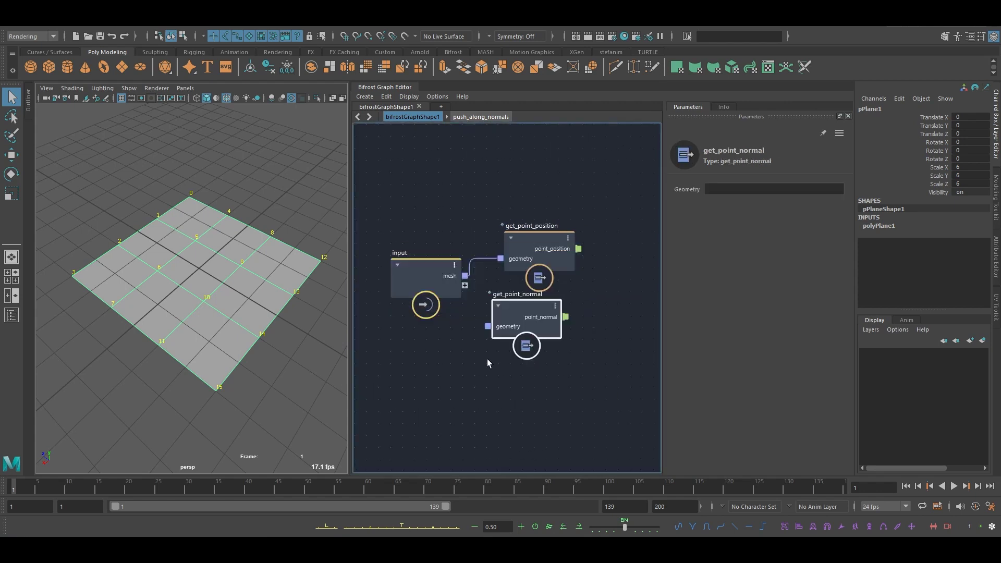
drag(464, 276, 492, 327)
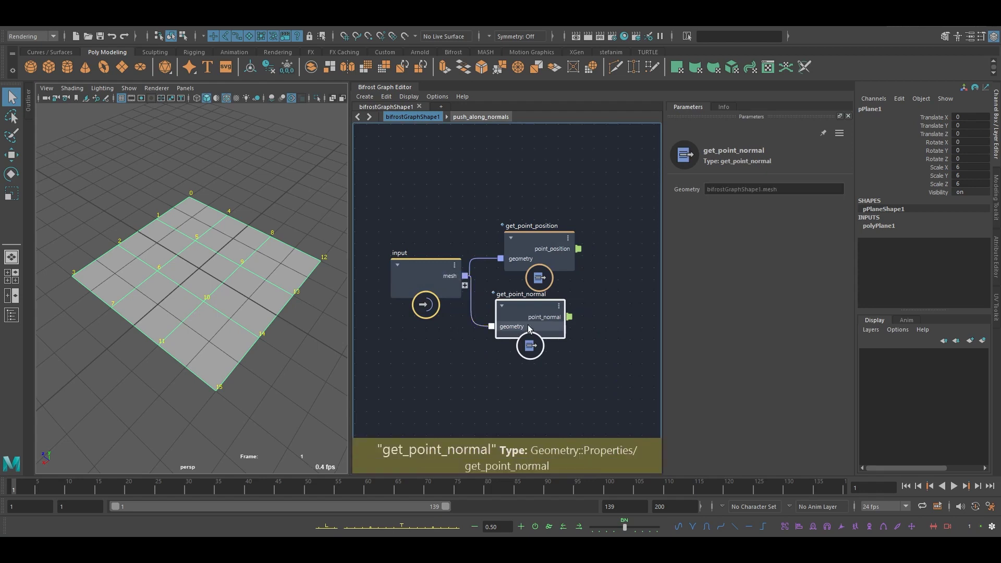
Line up the get_point_normal node beneath get_point_position, with clear space between them and the output node.
alt+middle_drag(528, 325, 497, 333)
alt+middle_drag(533, 302, 509, 302)
drag(494, 327, 506, 337)
alt+middle_drag(541, 316, 503, 319)
alt+right_drag(503, 319, 564, 302)
alt+middle_drag(564, 302, 530, 294)
alt+right_drag(529, 293, 507, 298)
drag(453, 357, 444, 348)
alt+middle_drag(476, 305, 517, 260)
drag(462, 310, 477, 318)
alt+middle_drag(539, 298, 503, 317)
alt+right_drag(503, 318, 494, 307)
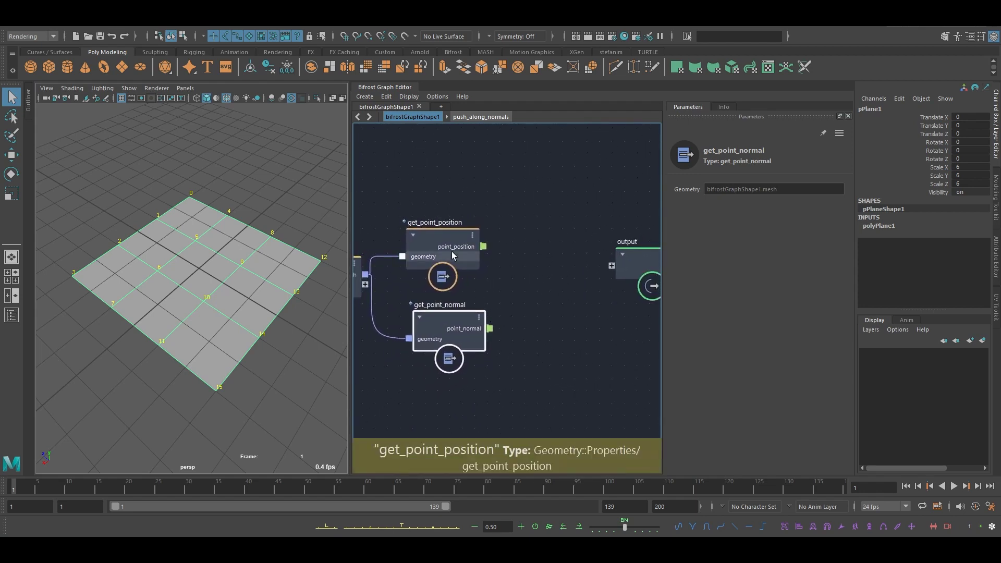
drag(459, 337, 453, 334)
alt+middle_drag(509, 278, 514, 278)
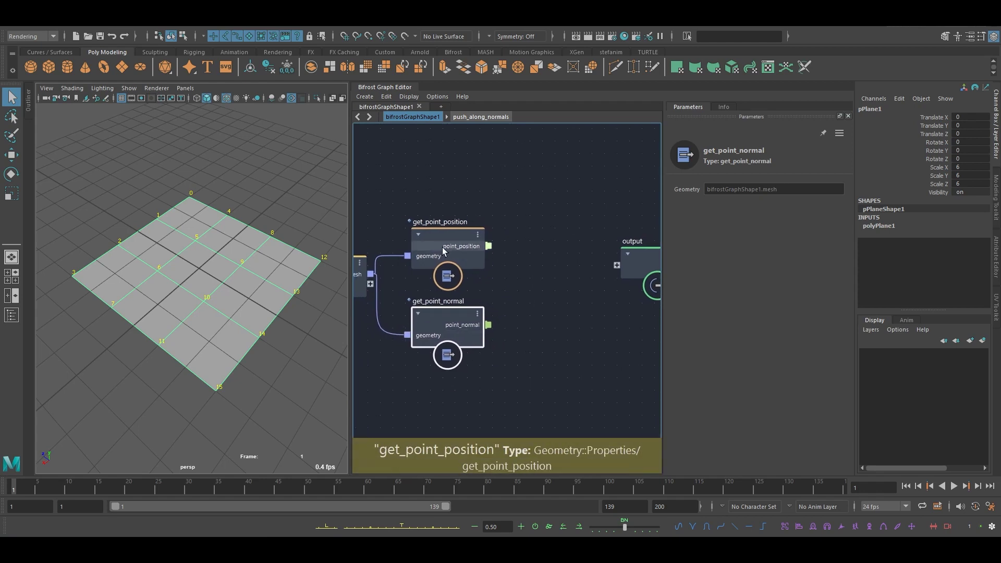
Nudge get_point_position slightly towards the output node and clear the node selection.
drag(442, 247, 451, 248)
click(461, 337)
click(455, 284)
click(462, 338)
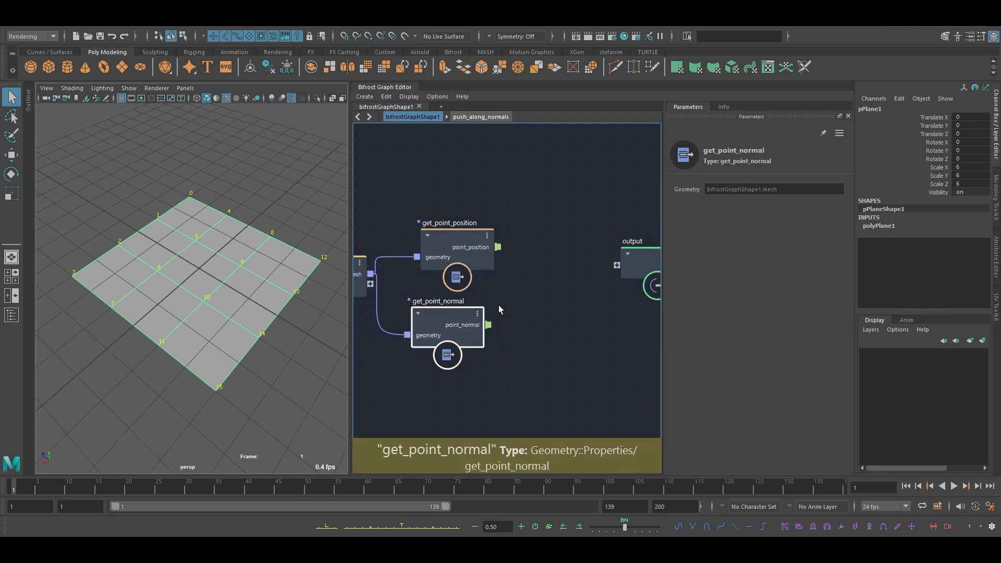
click(479, 293)
Display the vertex normals on the plane mesh and view them up close.
alt+drag(327, 343, 184, 259)
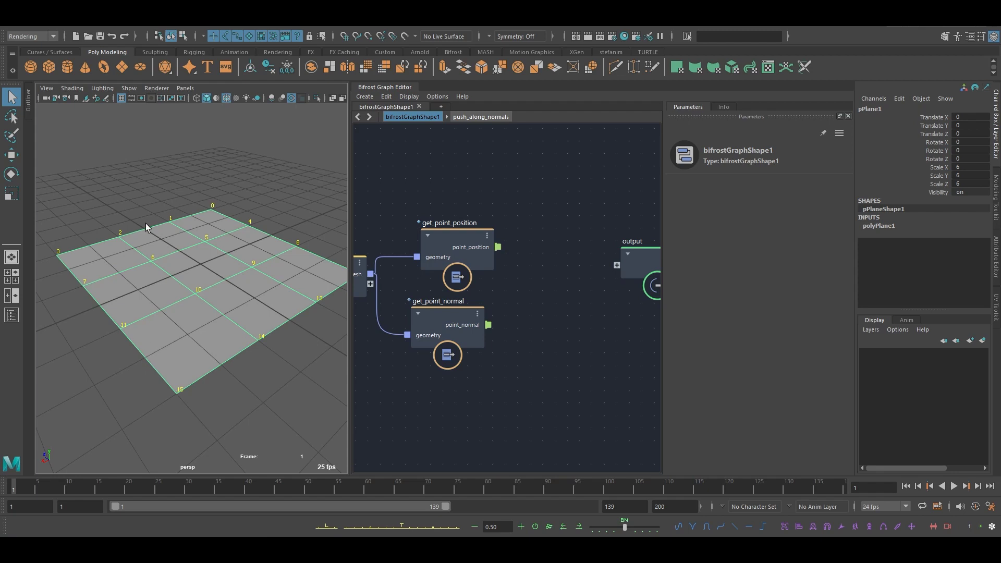
click(117, 28)
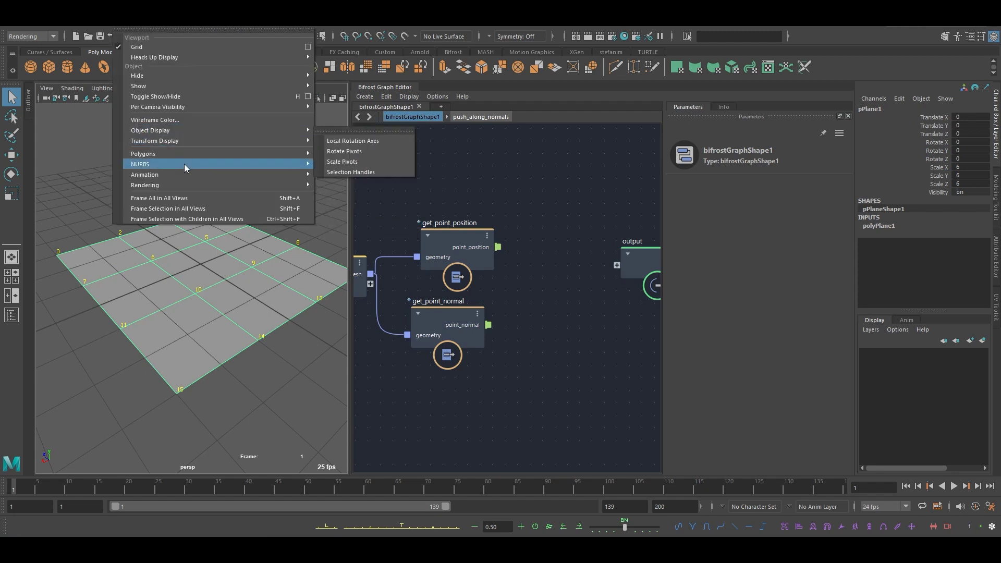
mouse_move(194, 157)
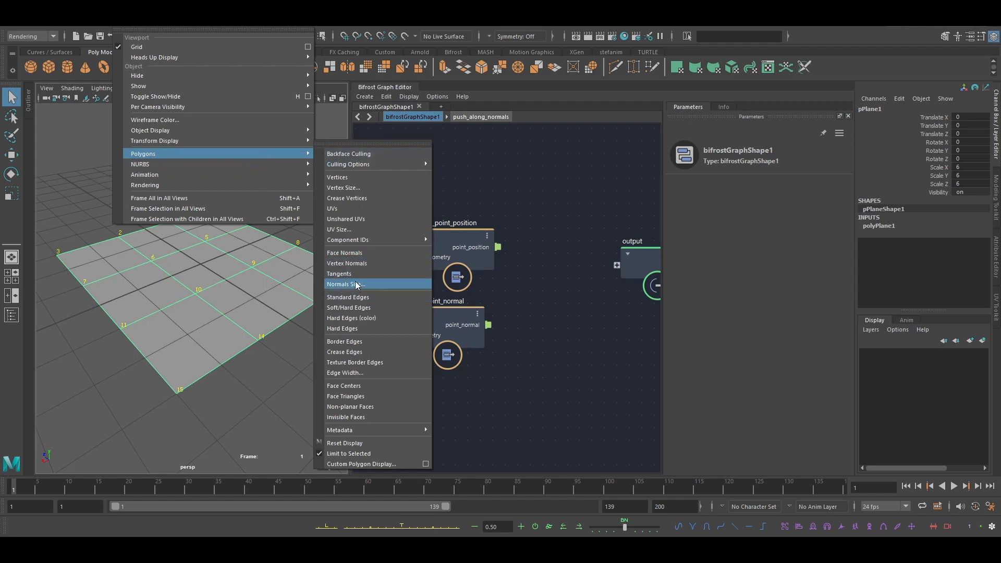
click(357, 264)
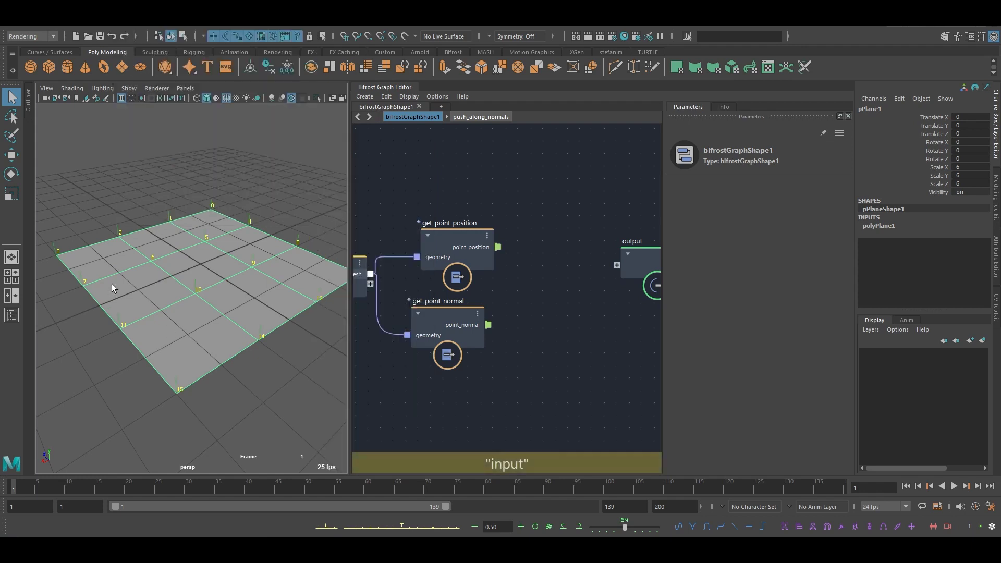
alt+right_drag(111, 284, 136, 237)
alt+middle_drag(136, 237, 192, 219)
scroll(191, 219, down, 2)
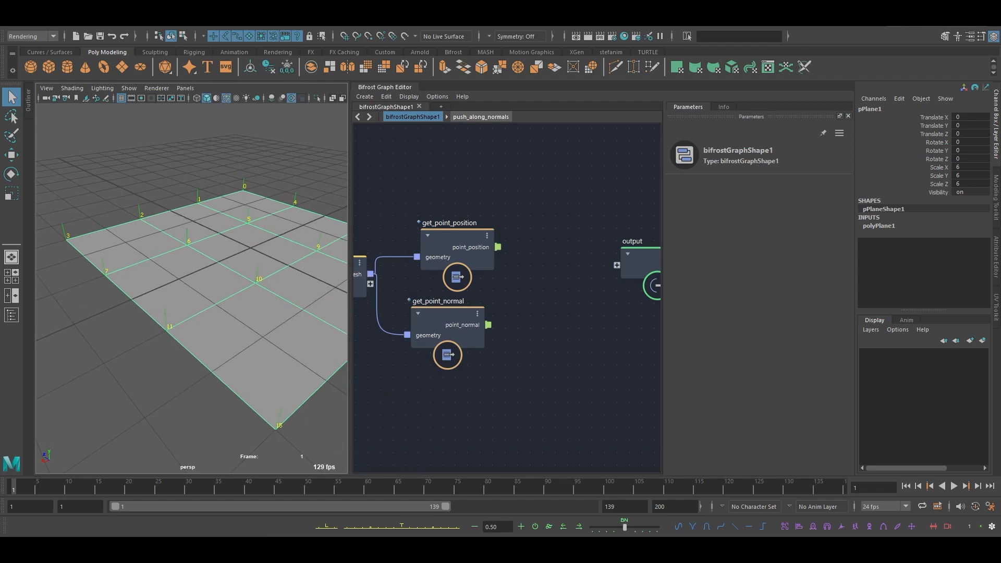
Switch to the spreadsheet and copy the nine (0,1,0) normals from S1:S9 into C1:C9, beside the point positions.
key(alt+Tab)
drag(527, 506, 706, 501)
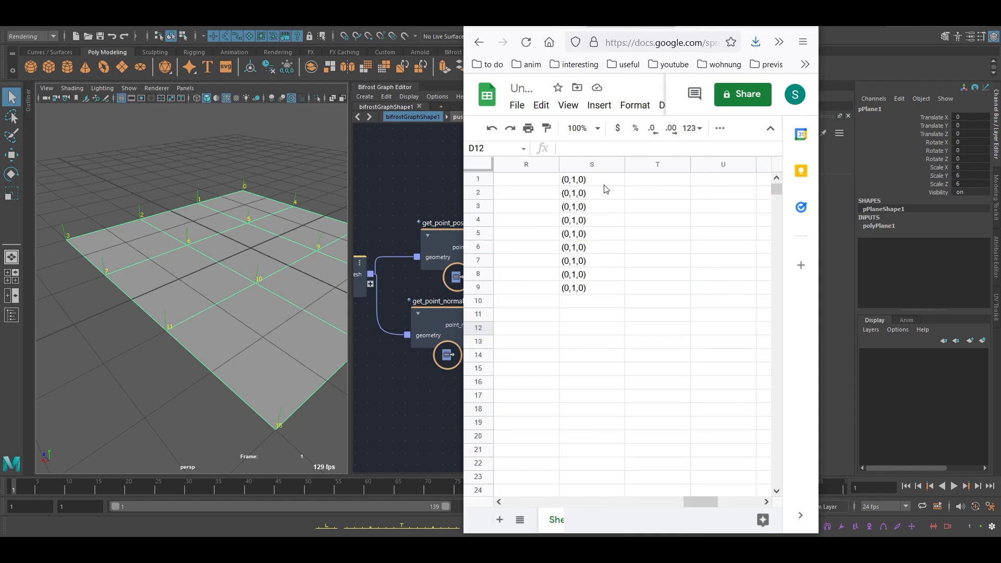
drag(604, 181, 594, 290)
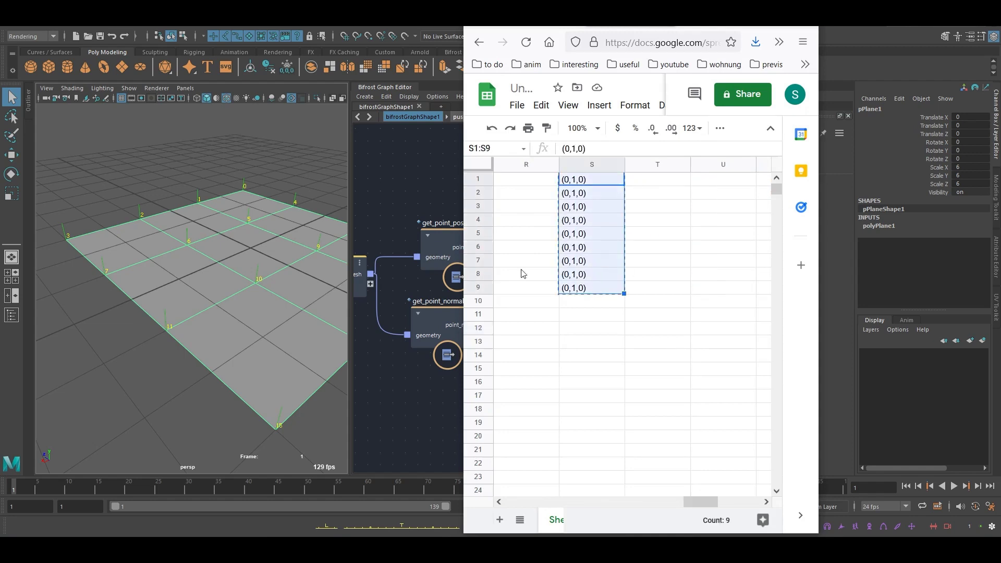
drag(701, 502, 530, 502)
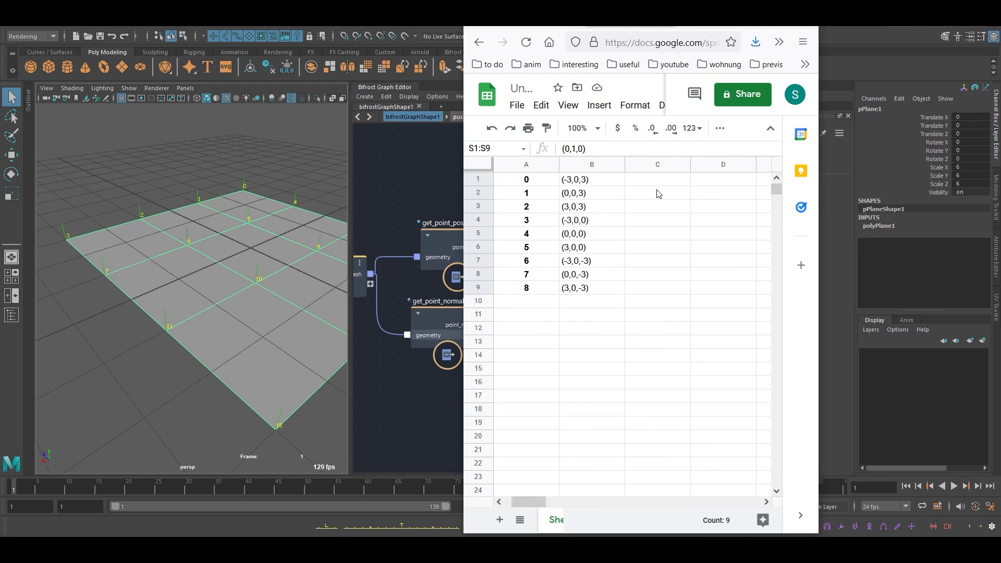
drag(657, 180, 645, 290)
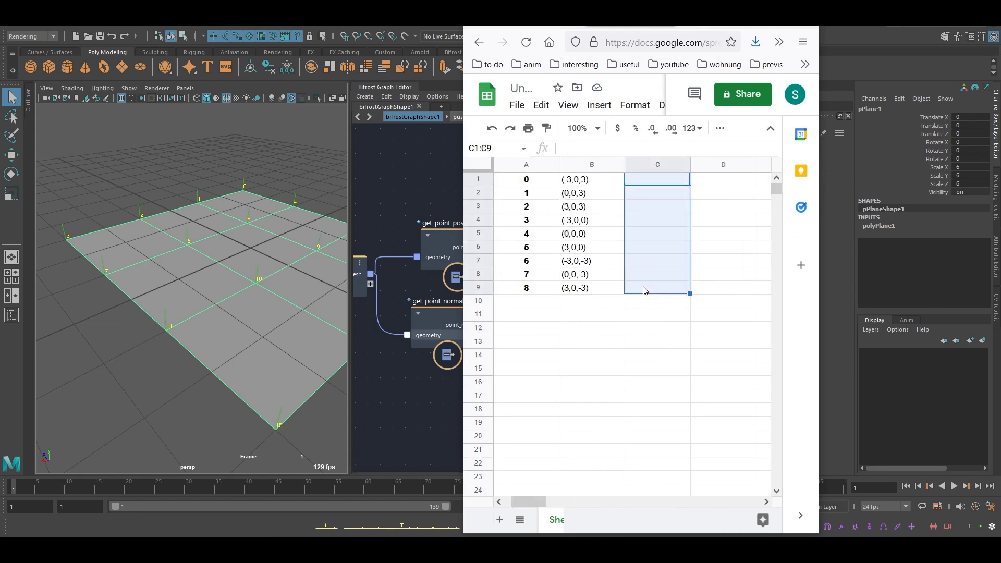
text((0,1,0) (0,1,0) (0,1,0) (0,1,0) (0,1,0) (0,1,0) (0,1,0) (0,1,0) (0,1,0))
Compare the plane's vertex normals in Maya with the position and normal entries for point 0 in the spreadsheet.
alt+drag(262, 233, 277, 193)
alt+right_drag(277, 193, 269, 216)
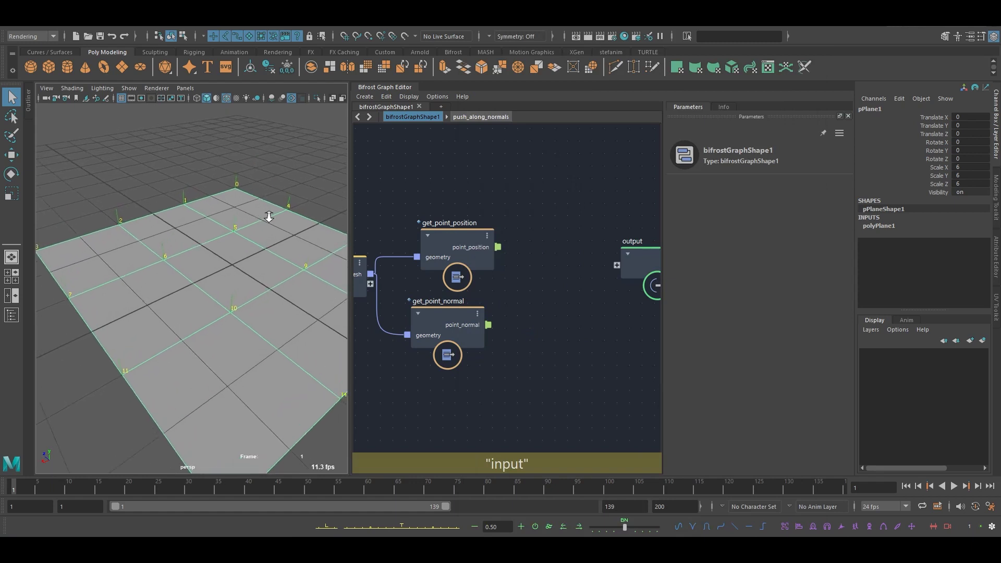
alt+drag(269, 217, 234, 172)
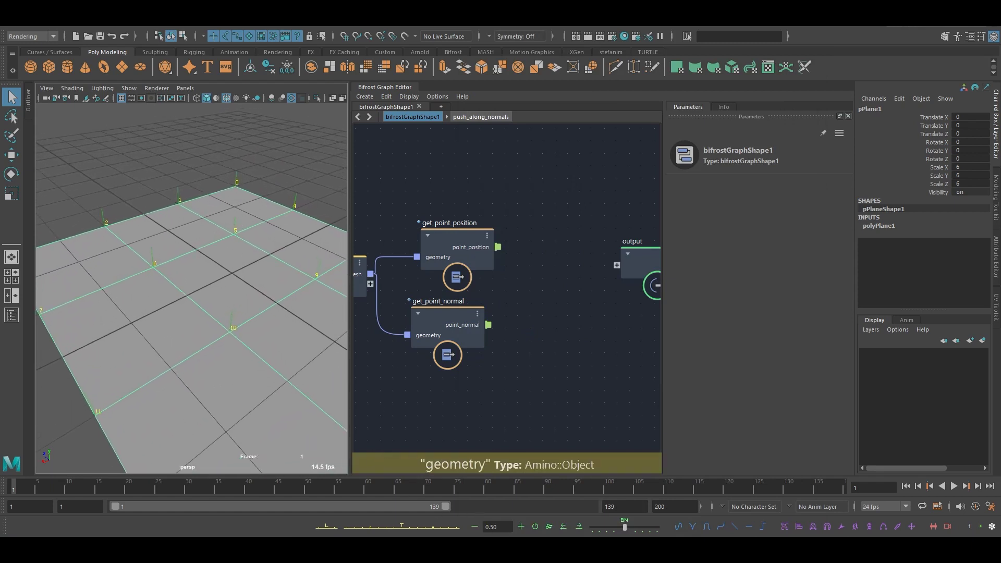
key(alt+Tab)
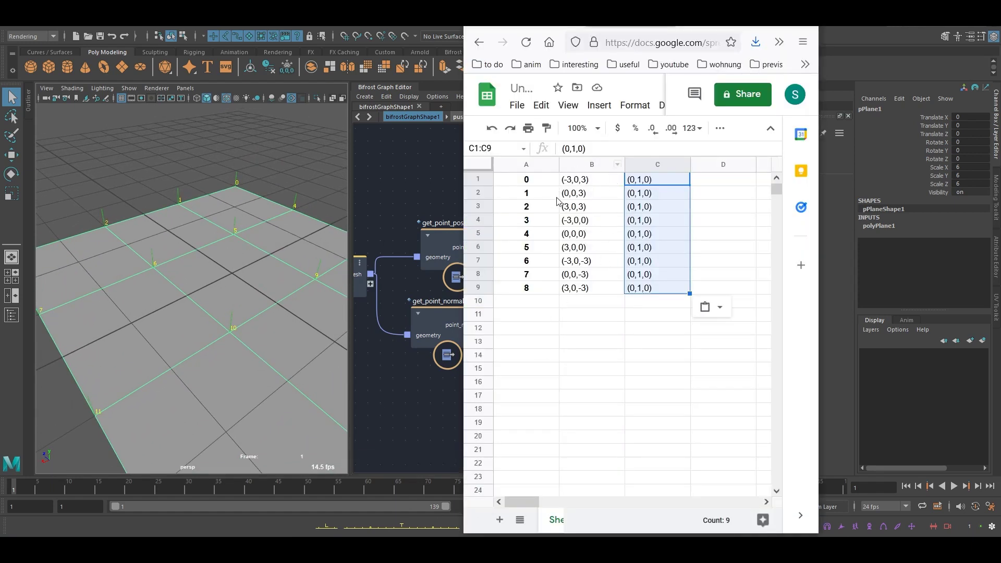
click(604, 334)
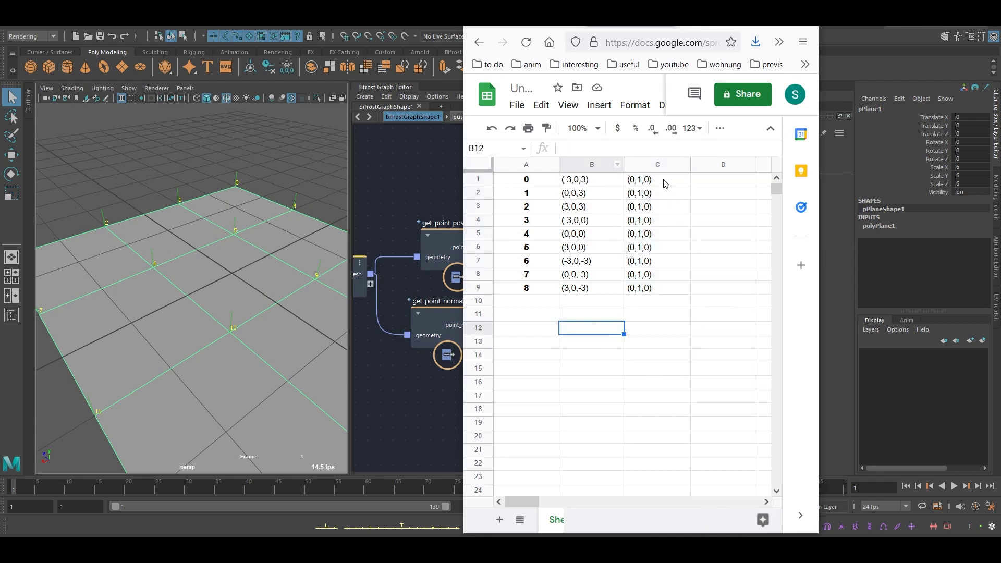
click(588, 180)
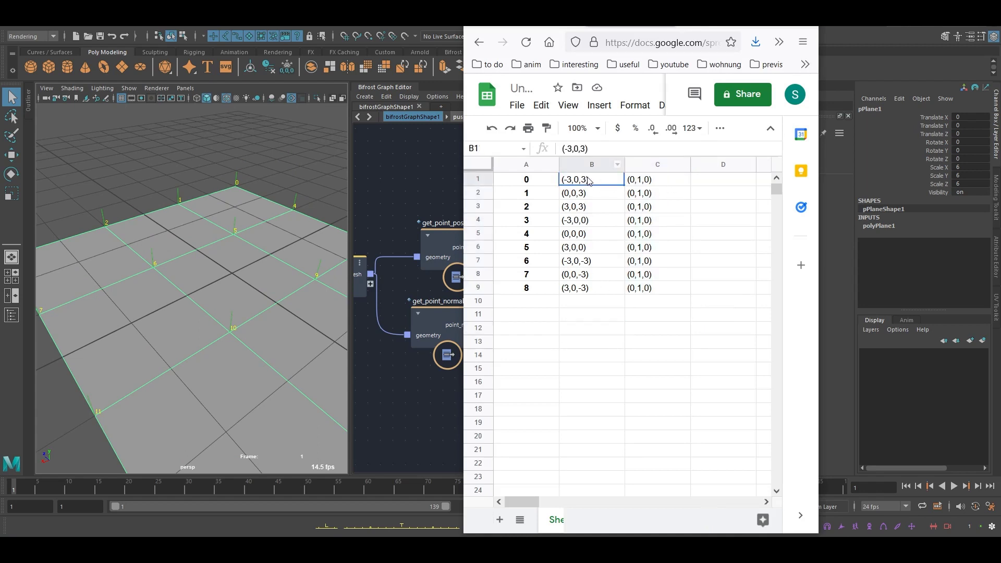
click(645, 183)
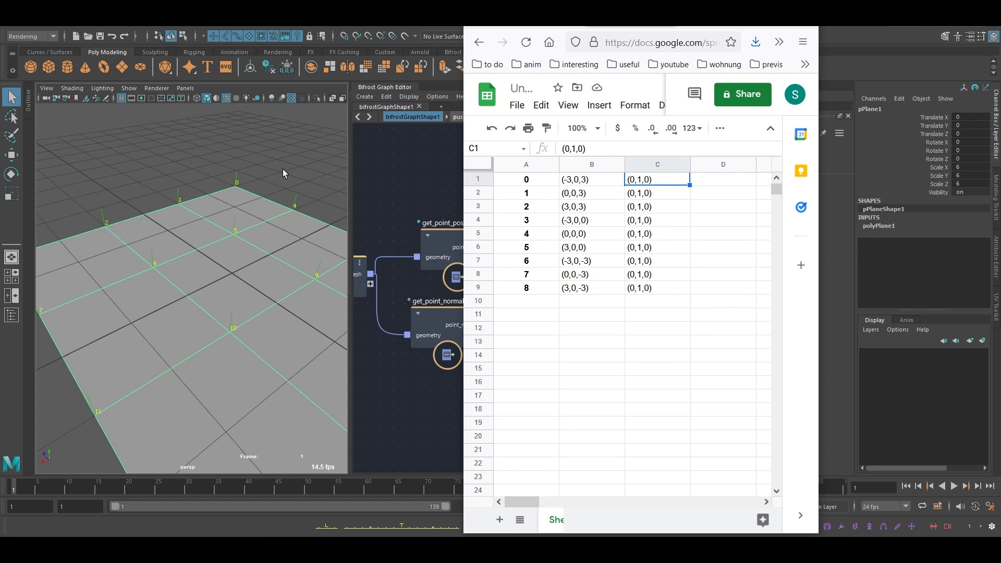
key(alt+Tab)
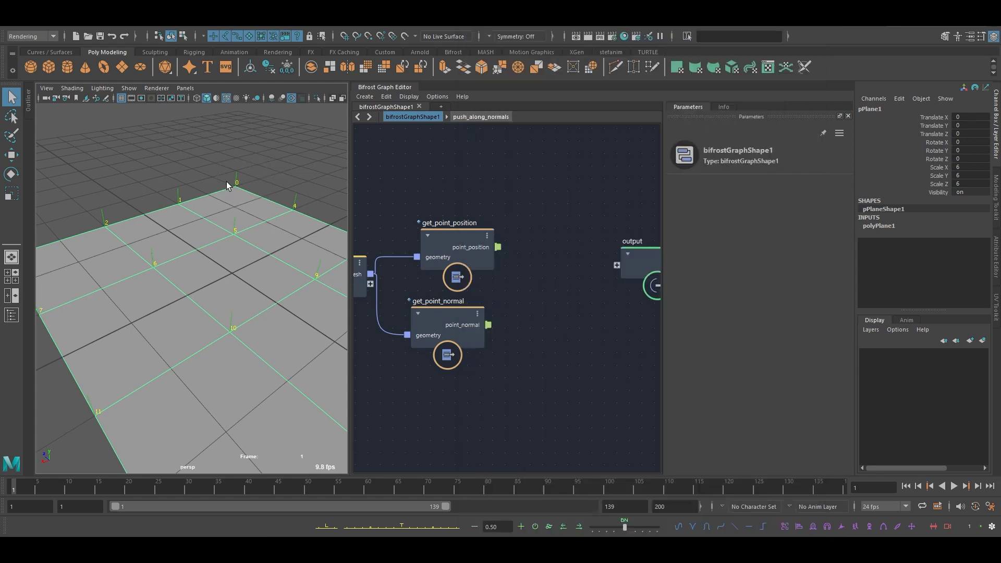
Move the push_along_normals node just above get_point_position and wire it between the input mesh and the output node.
key(a)
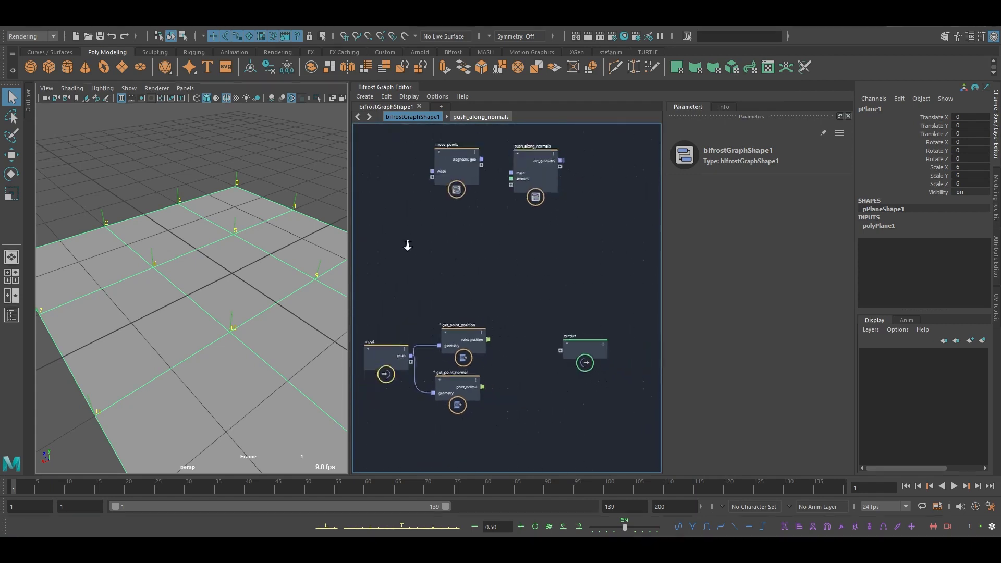
drag(526, 213, 485, 322)
scroll(455, 316, up, 3)
scroll(436, 312, up, 3)
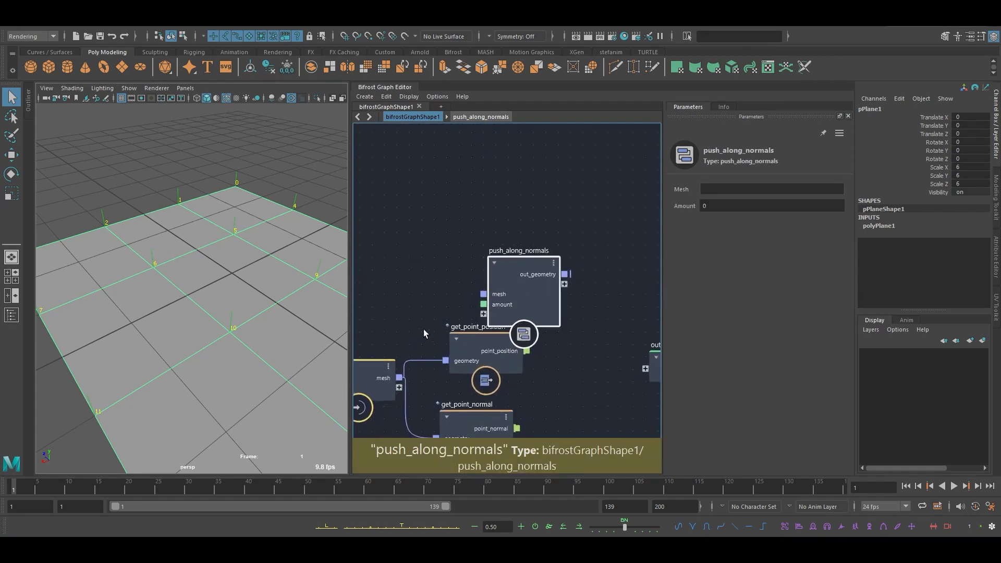
drag(392, 393, 490, 296)
alt+middle_drag(489, 296, 417, 262)
drag(516, 235, 612, 348)
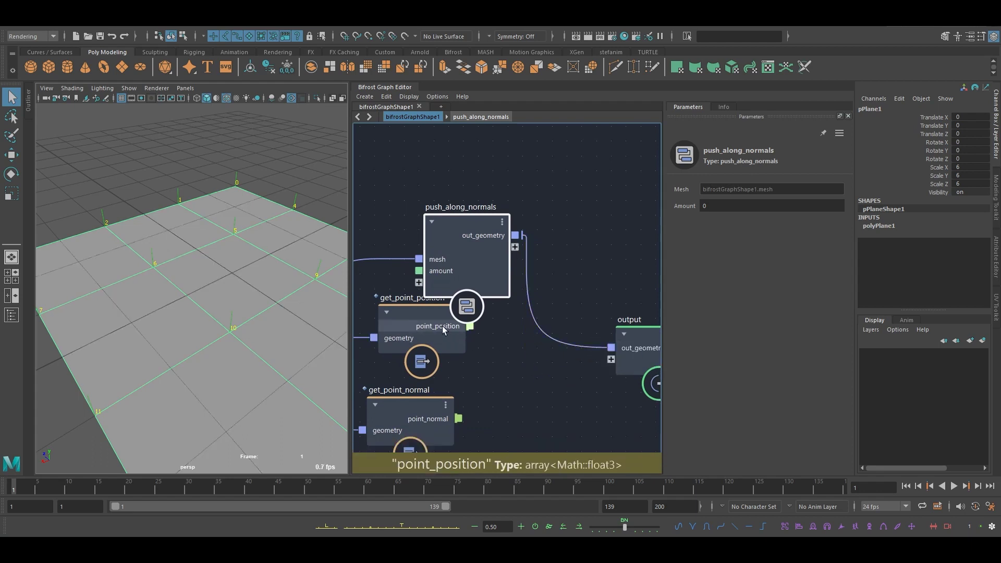
Set the push_along_normals amount to 2.181 and disconnect its out_geometry from the output node.
drag(703, 207, 54, 223)
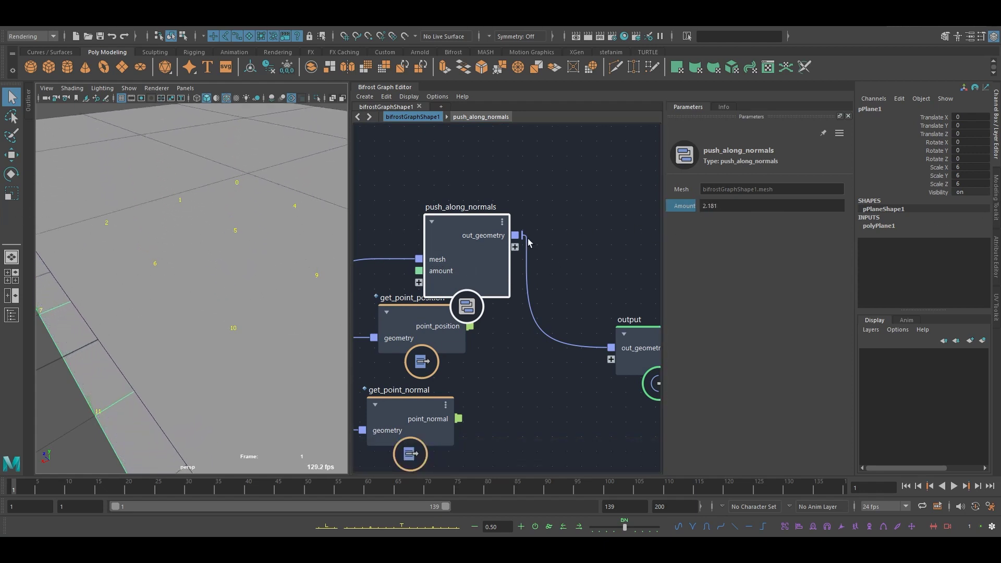
ctrl+alt+shift+drag(591, 329, 587, 358)
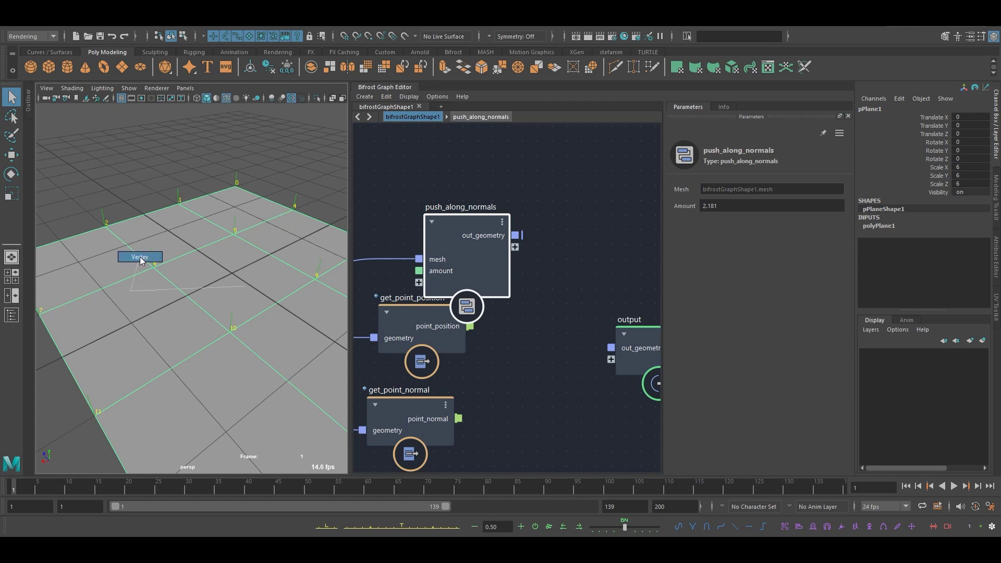
Raise the plane's four central vertices to form a dome, then return to object mode and deselect the mesh.
right_click(141, 259)
drag(139, 241, 225, 107)
key(w)
key(q)
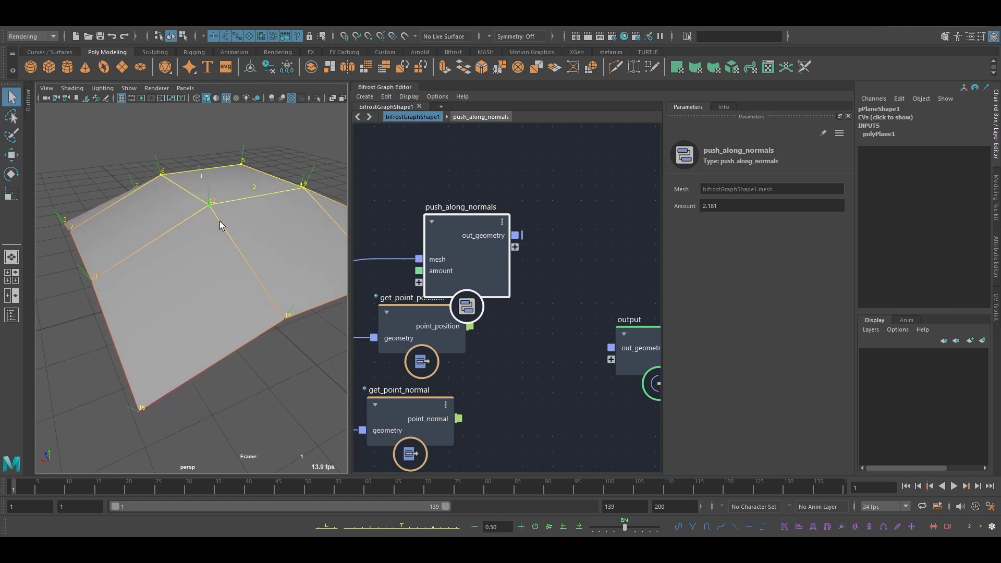
alt+drag(219, 225, 170, 240)
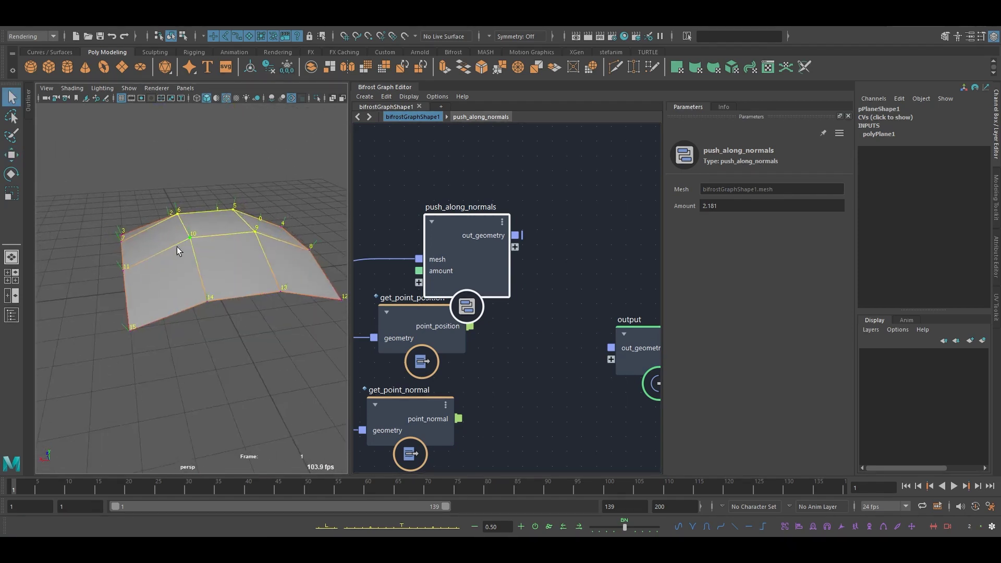
right_drag(170, 240, 235, 206)
click(272, 159)
alt+drag(193, 204, 211, 237)
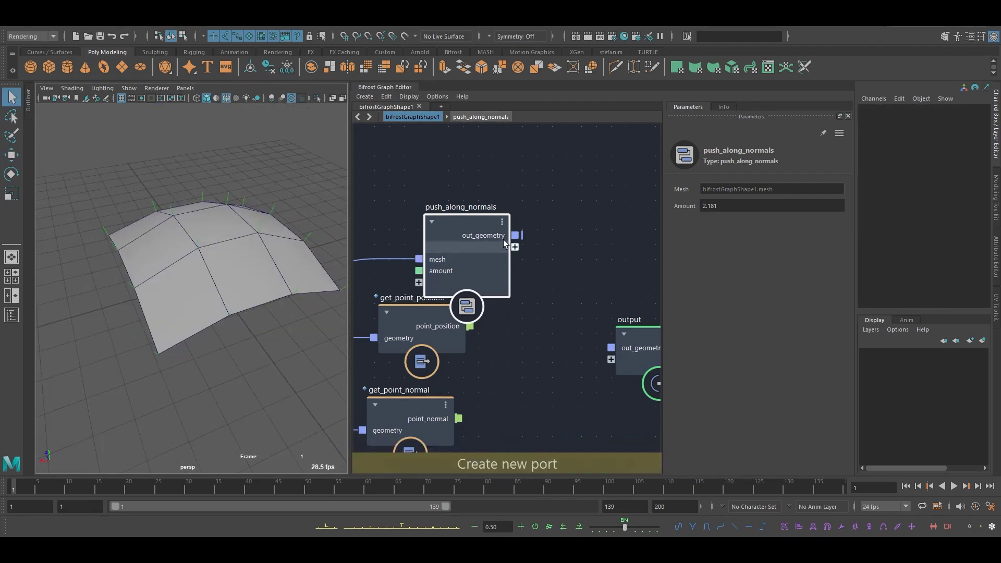
Reconnect out_geometry of push_along_normals to the output node and set the amount to 3.077.
drag(515, 236, 611, 348)
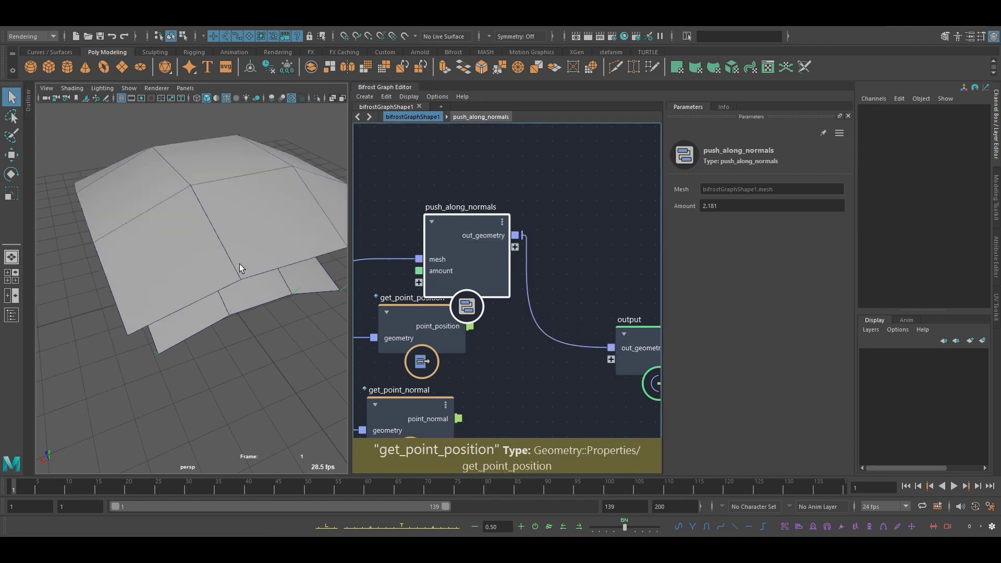
alt+drag(240, 264, 201, 229)
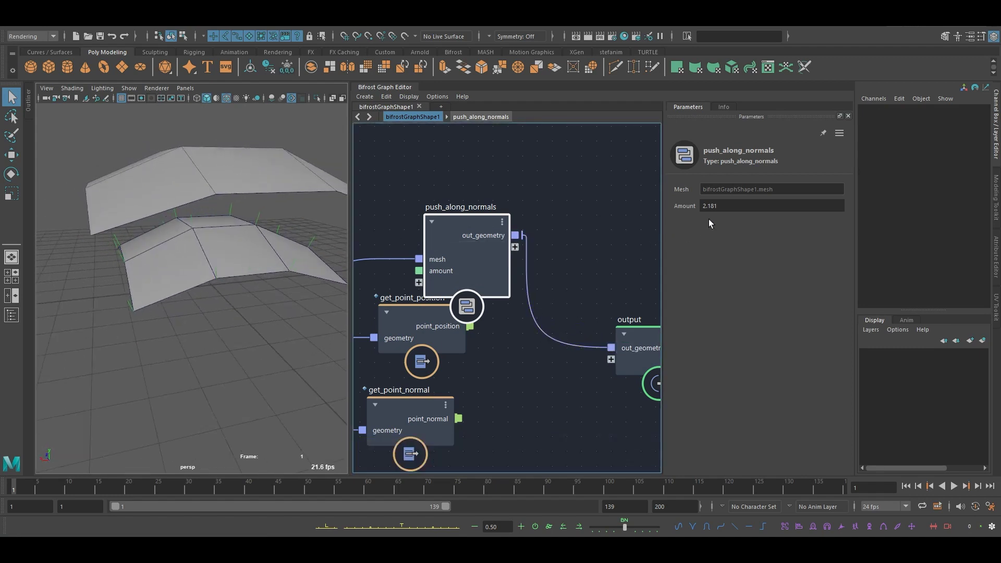
drag(683, 206, 754, 206)
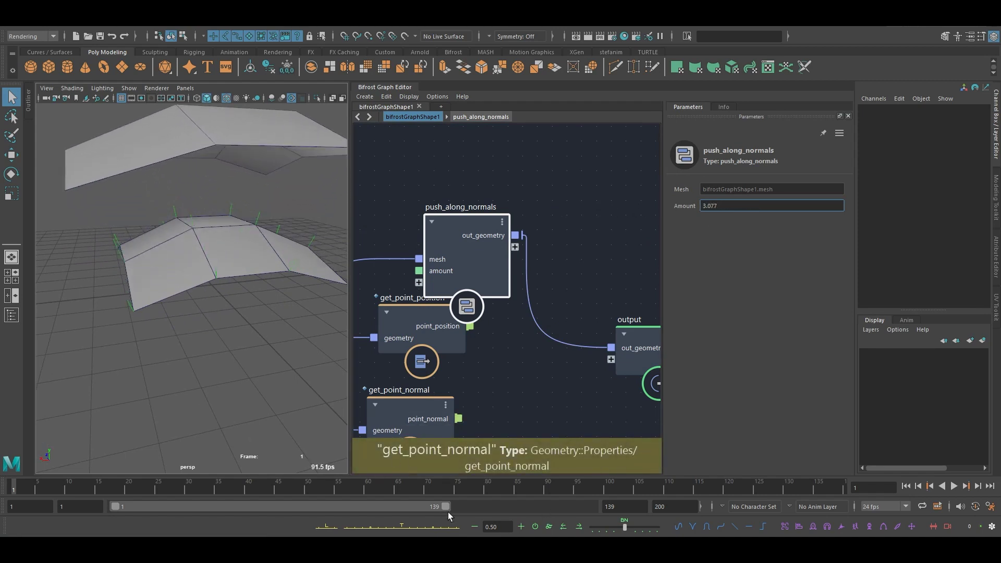
Highlight the normals in C1:C9 of the spreadsheet, then return to Maya and examine the pushed mesh above the dome.
key(alt+Tab)
drag(647, 183, 644, 288)
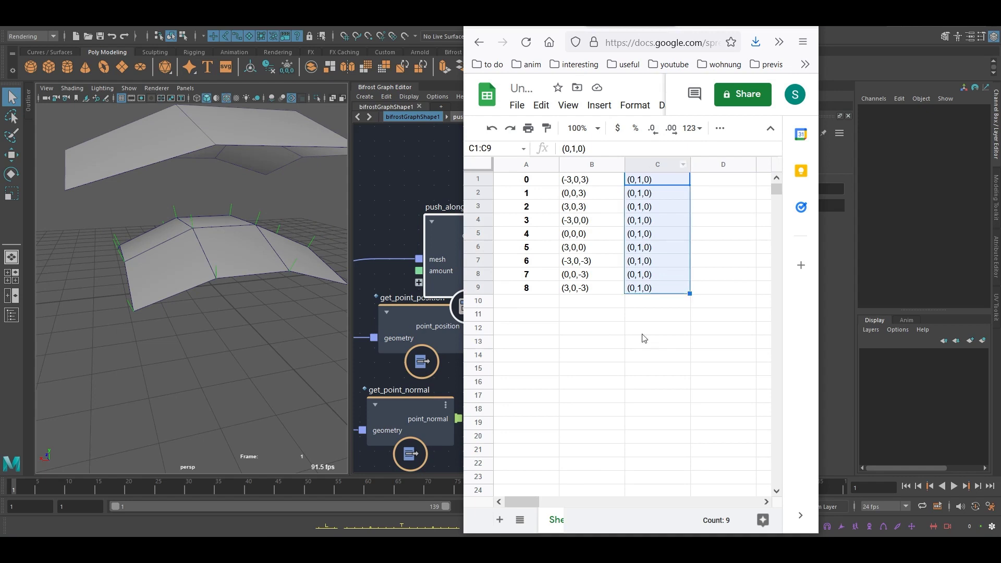
click(393, 181)
alt+drag(215, 178, 237, 217)
Space out get_point_position and get_point_normal vertically below push_along_normals so that none of the nodes overlap.
alt+middle_drag(456, 363, 497, 267)
scroll(496, 267, down, 2)
mouse_move(475, 242)
mouse_down()
mouse_move(479, 319)
mouse_move(474, 256)
mouse_up()
drag(453, 323, 458, 348)
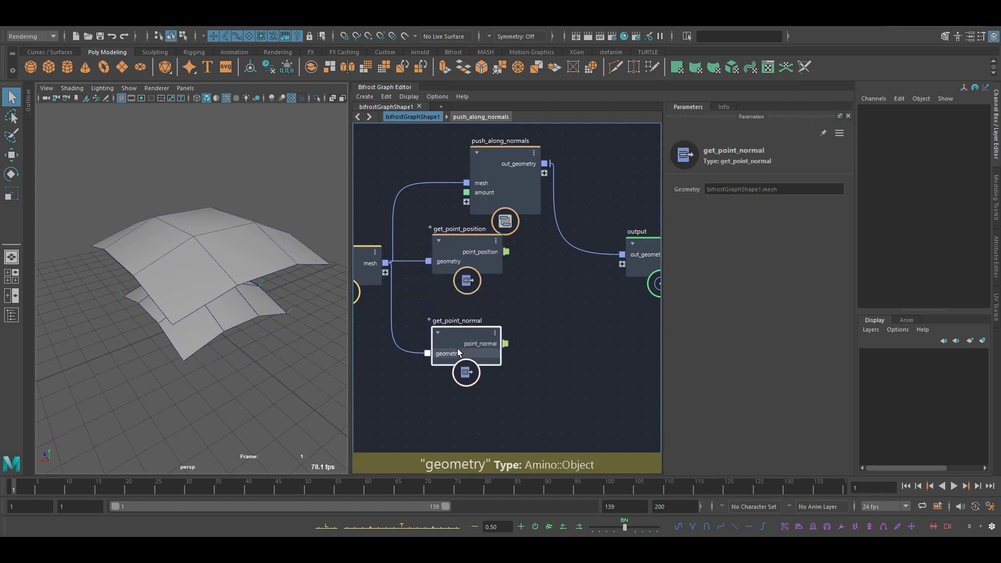
drag(466, 266, 468, 281)
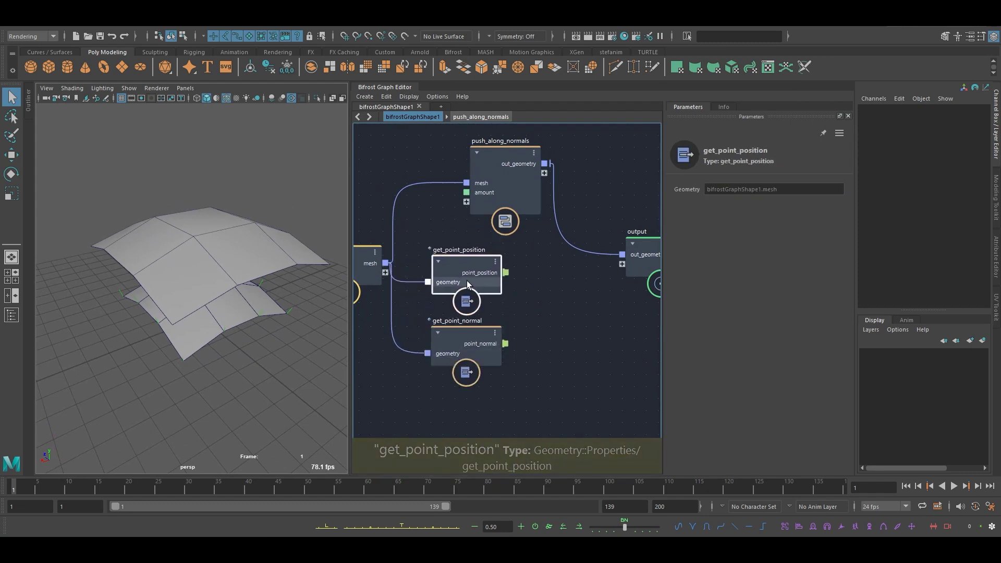
click(484, 343)
scroll(548, 323, down, 1)
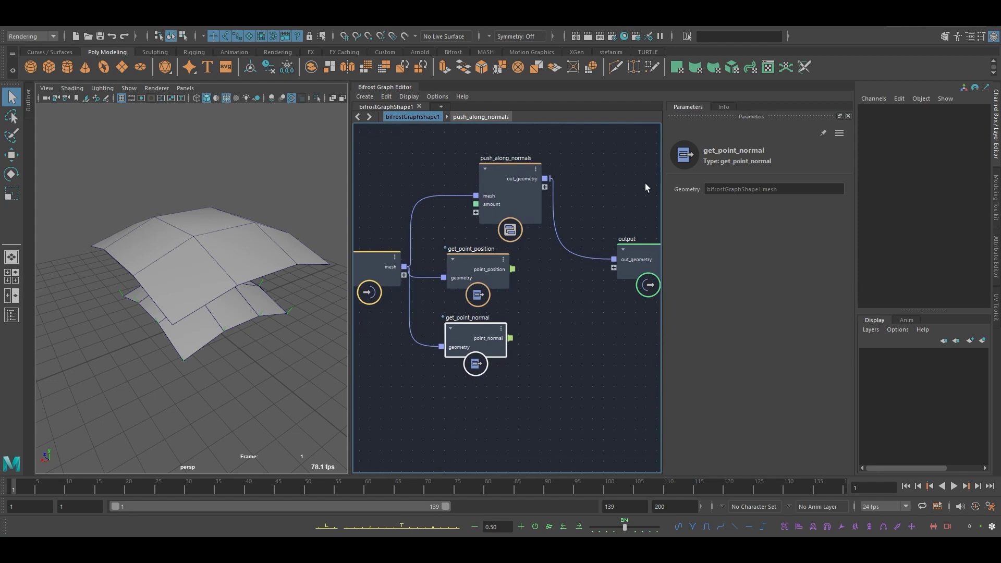
click(475, 289)
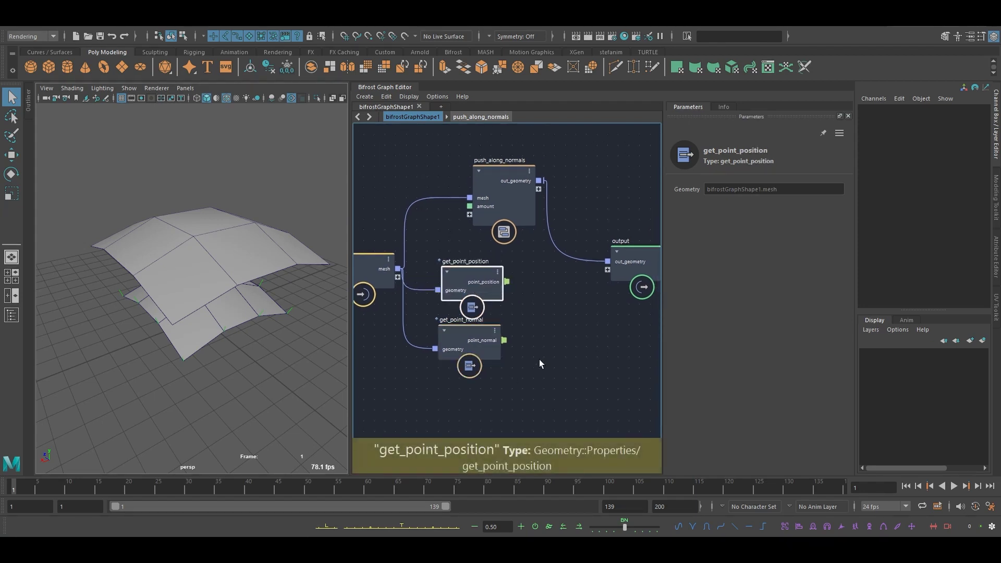
drag(461, 363, 460, 376)
alt+middle_drag(562, 341, 567, 316)
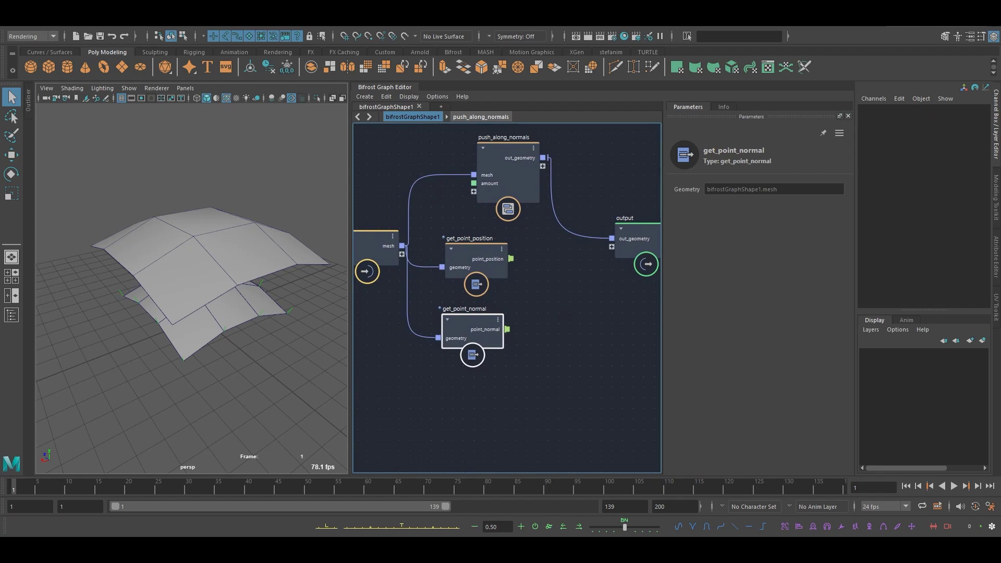
Review the position and normal columns in the spreadsheet against the two point-property nodes in the Bifrost graph.
key(alt+Tab)
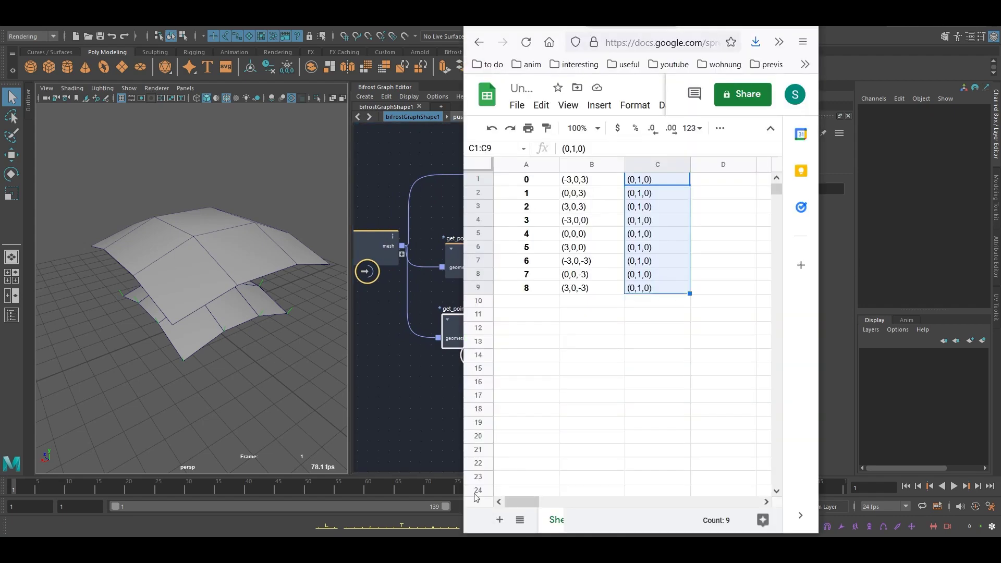
click(409, 439)
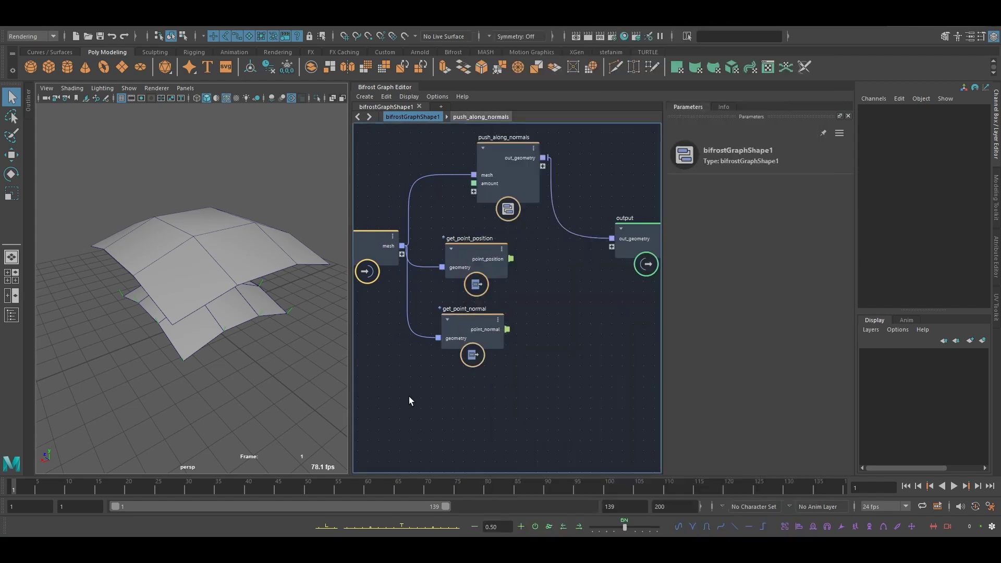
mouse_move(537, 243)
middle_down()
mouse_move(537, 280)
mouse_move(540, 245)
mouse_move(529, 232)
middle_up()
key(alt+Tab)
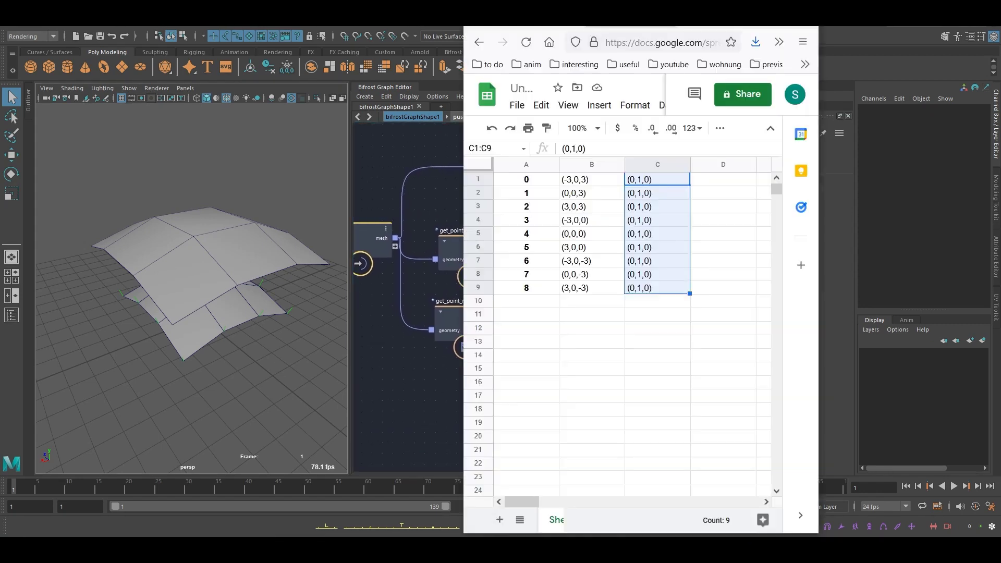
click(371, 363)
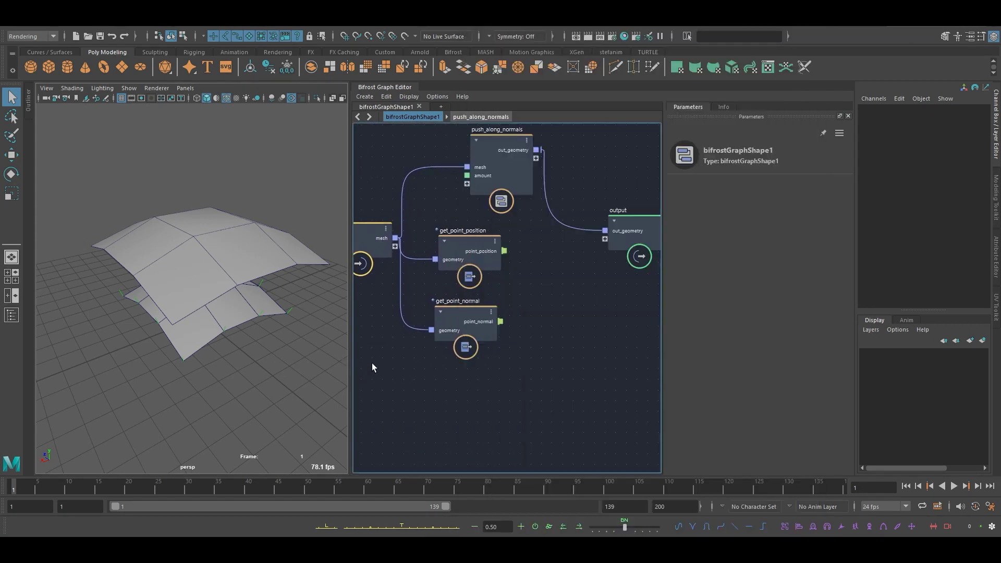
Browse the Core Array category of available Bifrost nodes and close the list without adding one.
middle_drag(503, 325, 438, 306)
key(Tab)
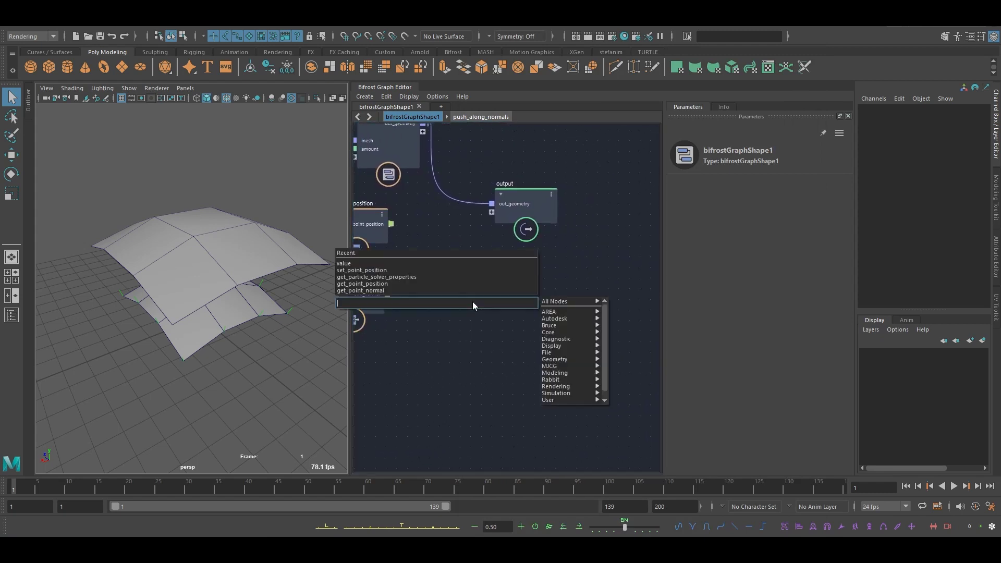
mouse_move(561, 332)
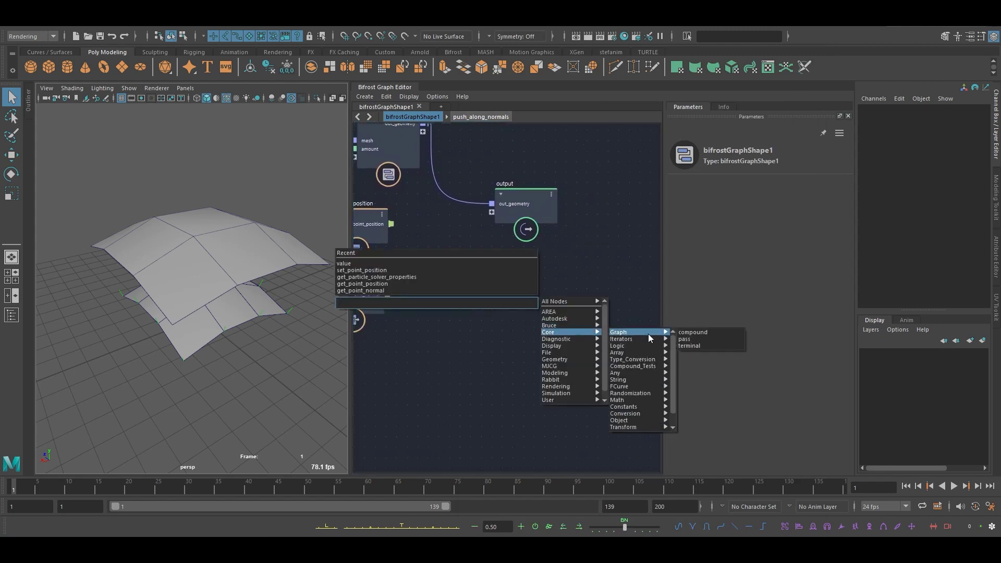
mouse_move(645, 373)
mouse_move(639, 353)
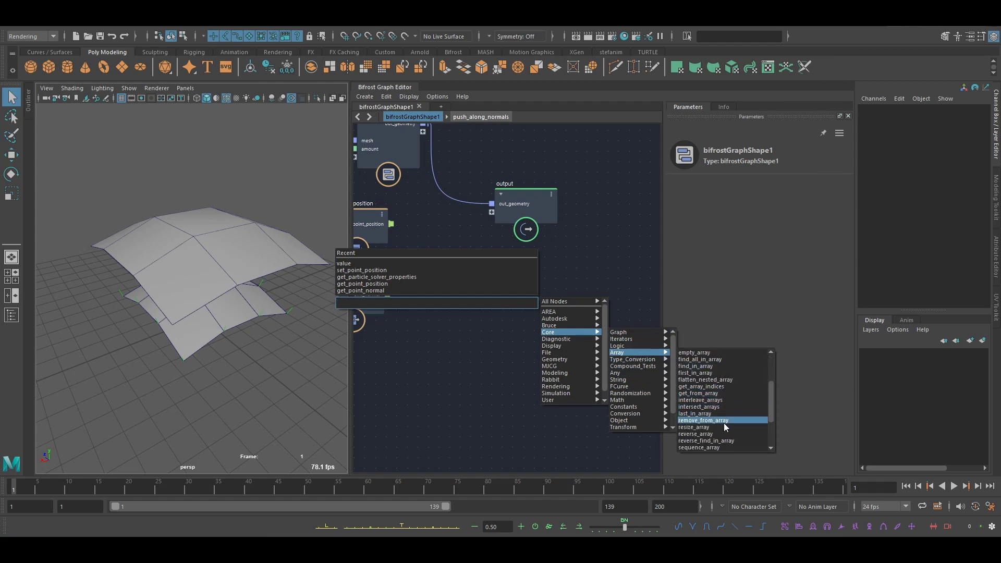
scroll(724, 423, down, 3)
scroll(724, 428, up, 4)
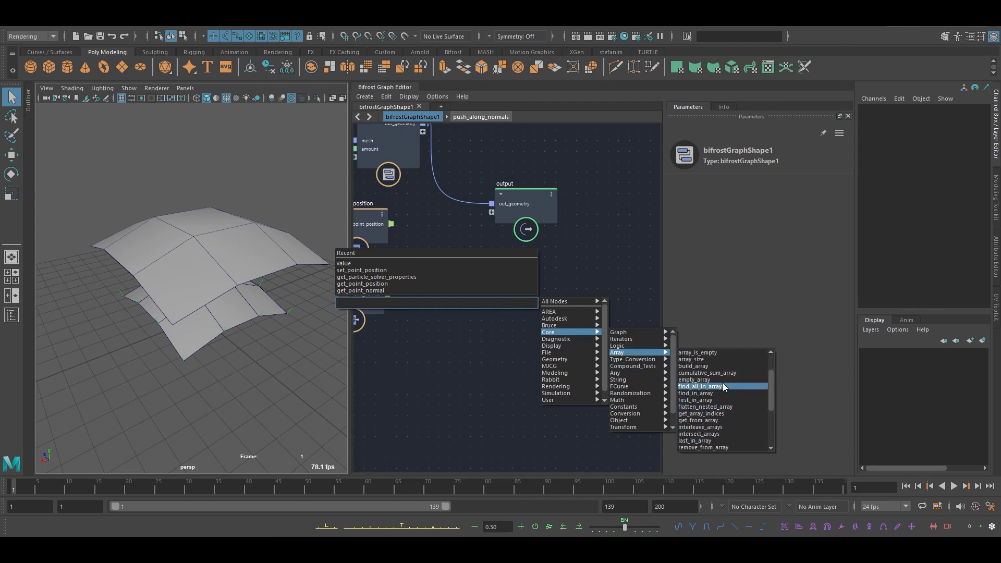
click(584, 276)
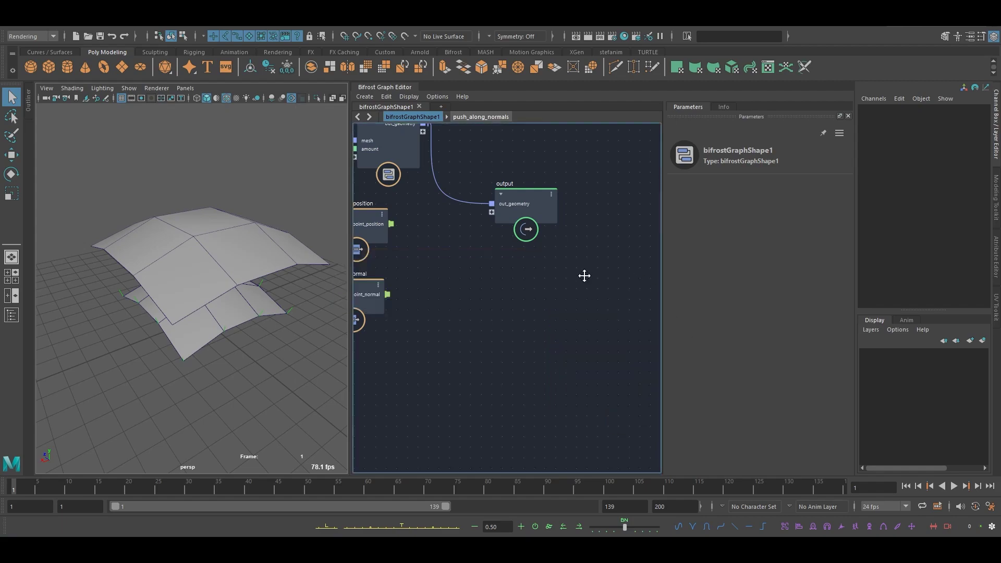